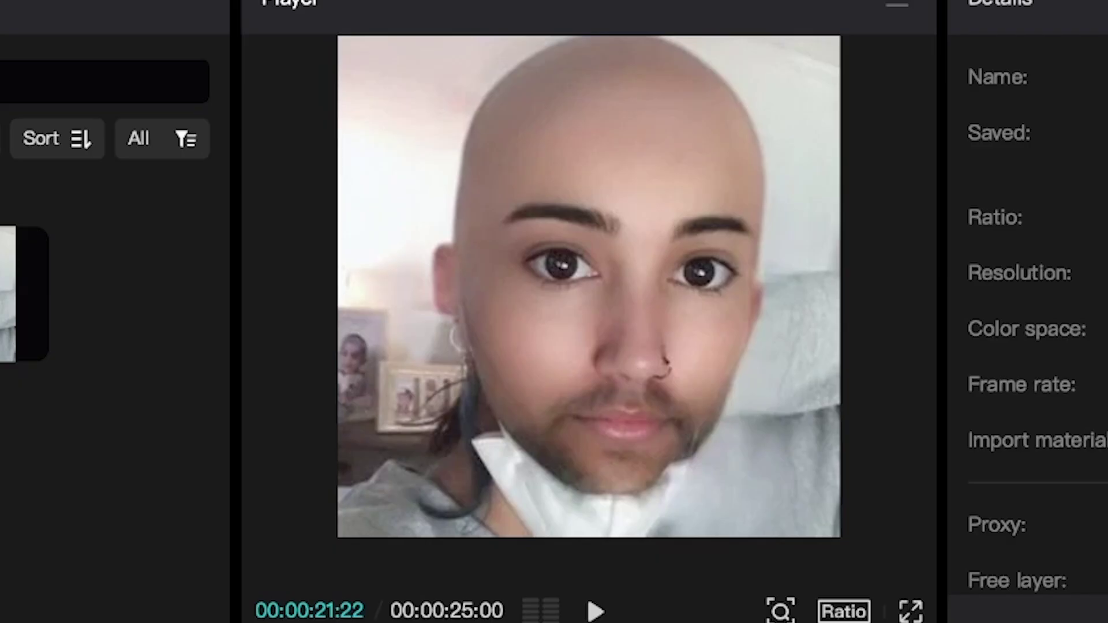
Step: Preview the photo clips along the timeline and select the Lauren.webp clip at the end
click(589, 287)
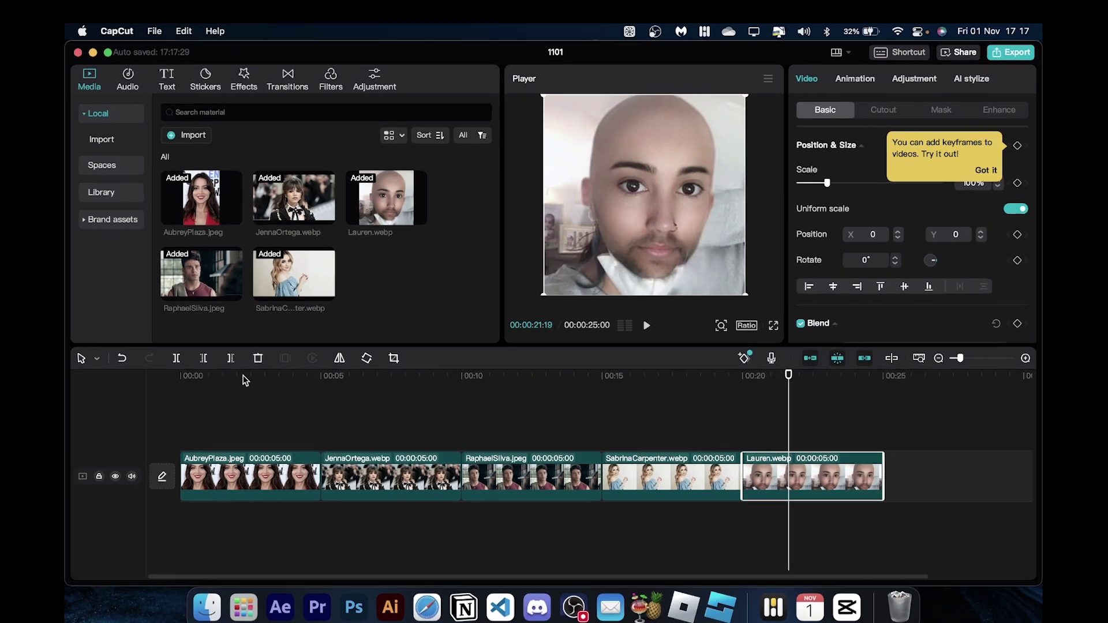
click(211, 379)
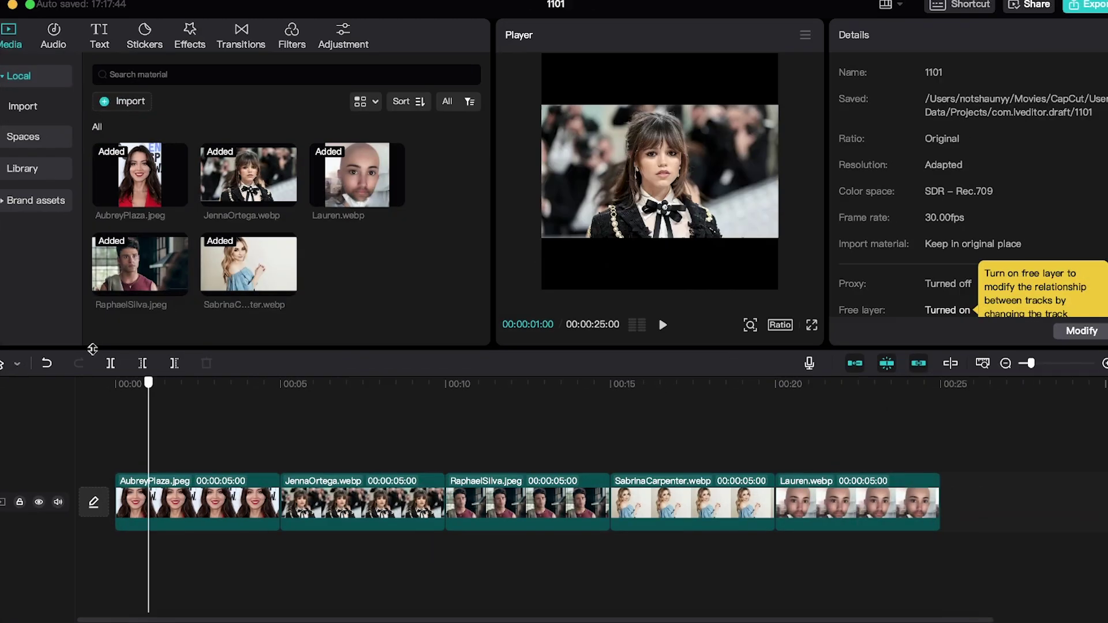
click(584, 365)
drag(613, 358, 826, 392)
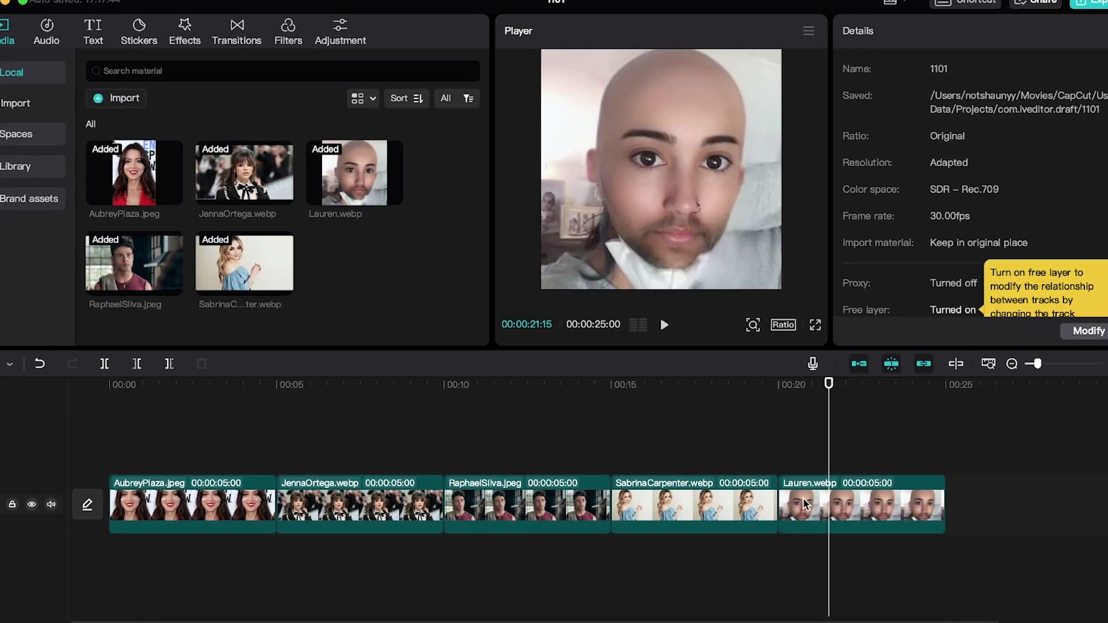
click(827, 511)
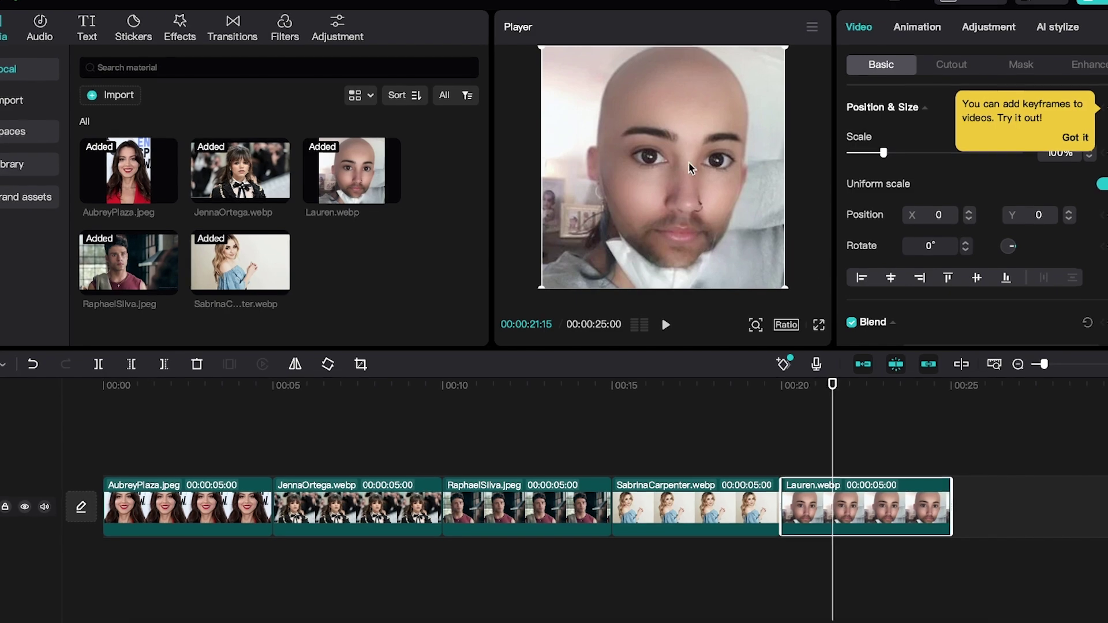
Step: Scale the AubreyPlaza.jpeg clip to 151% and move it down to a Y position of -129
click(192, 506)
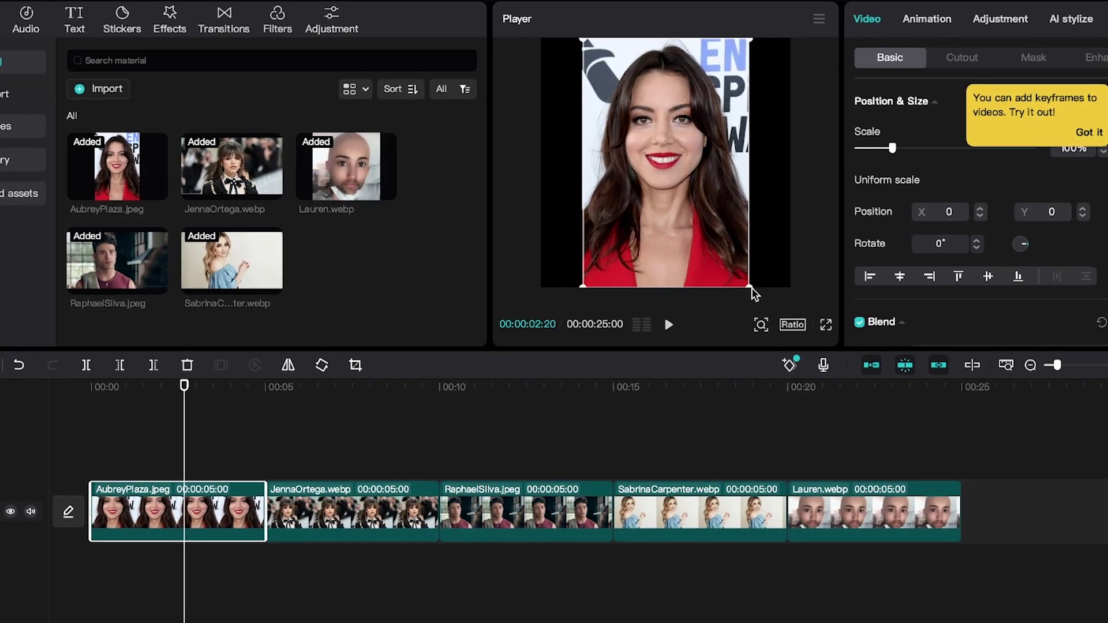
drag(753, 291, 851, 373)
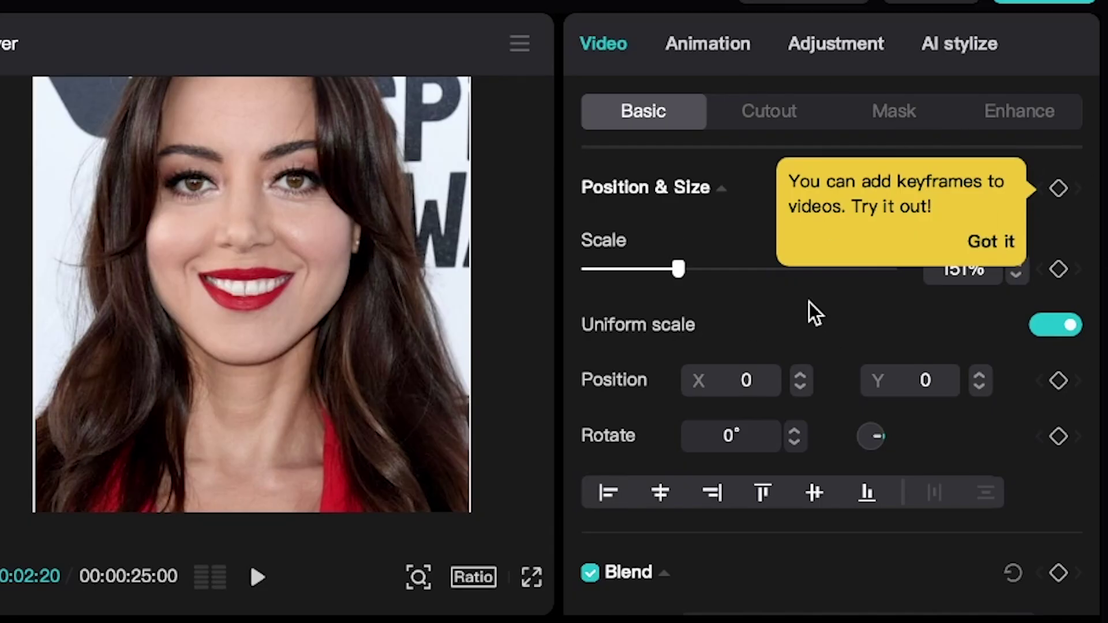
drag(559, 274, 500, 276)
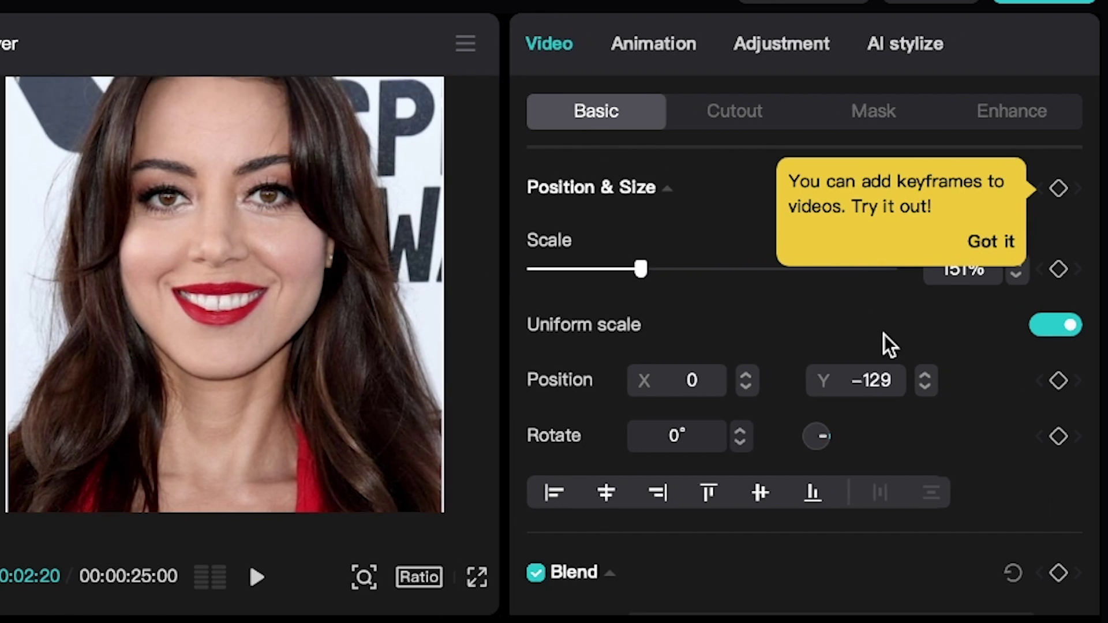
Step: Apply a Horizontal mask to the AubreyPlaza.jpeg clip and move its edge to about X 52, Y -251
scroll(947, 432, down, 1)
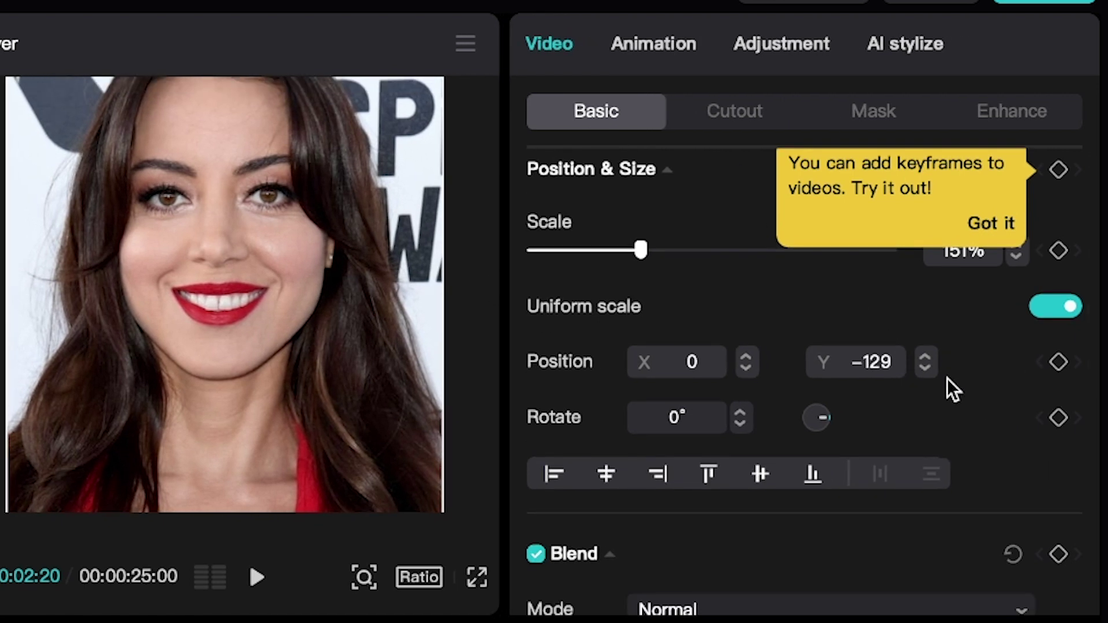
scroll(787, 334, down, 5)
scroll(787, 335, up, 5)
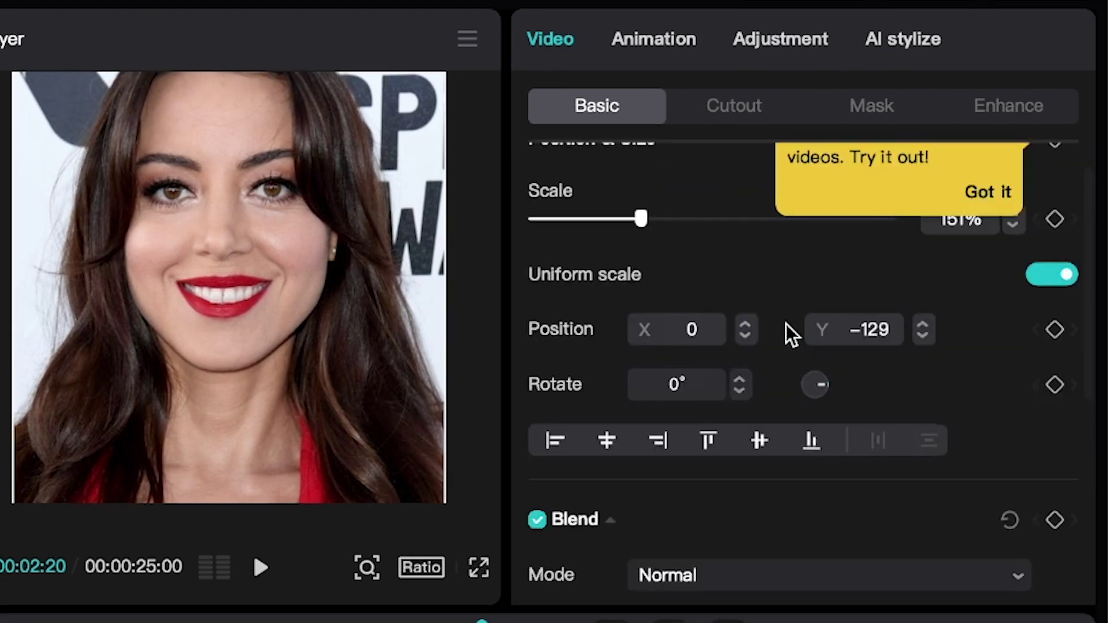
click(744, 105)
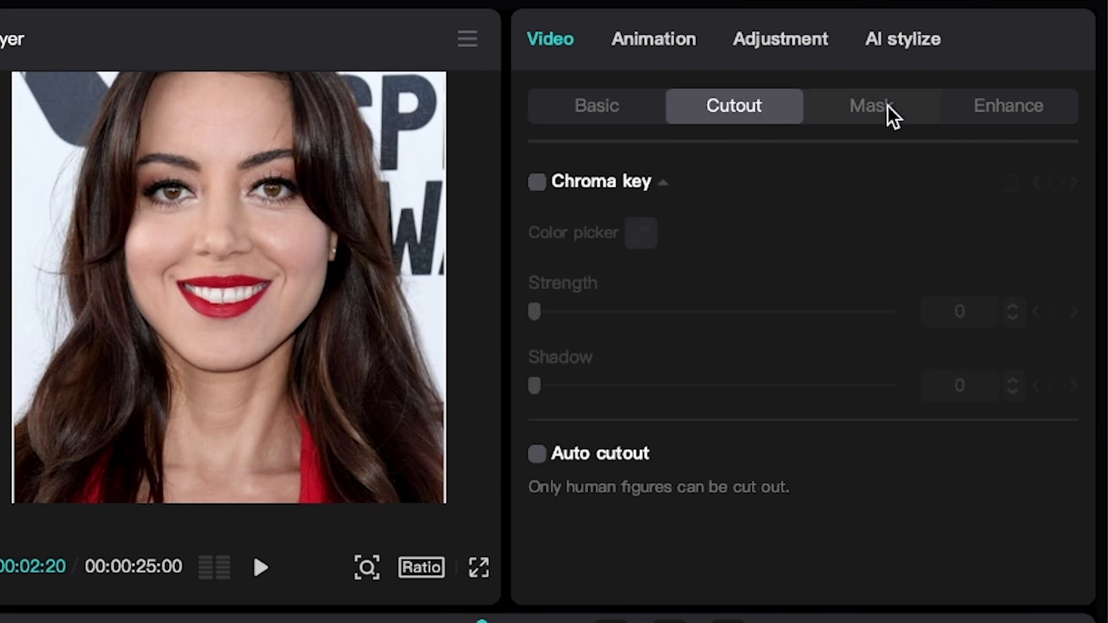
click(890, 114)
click(716, 299)
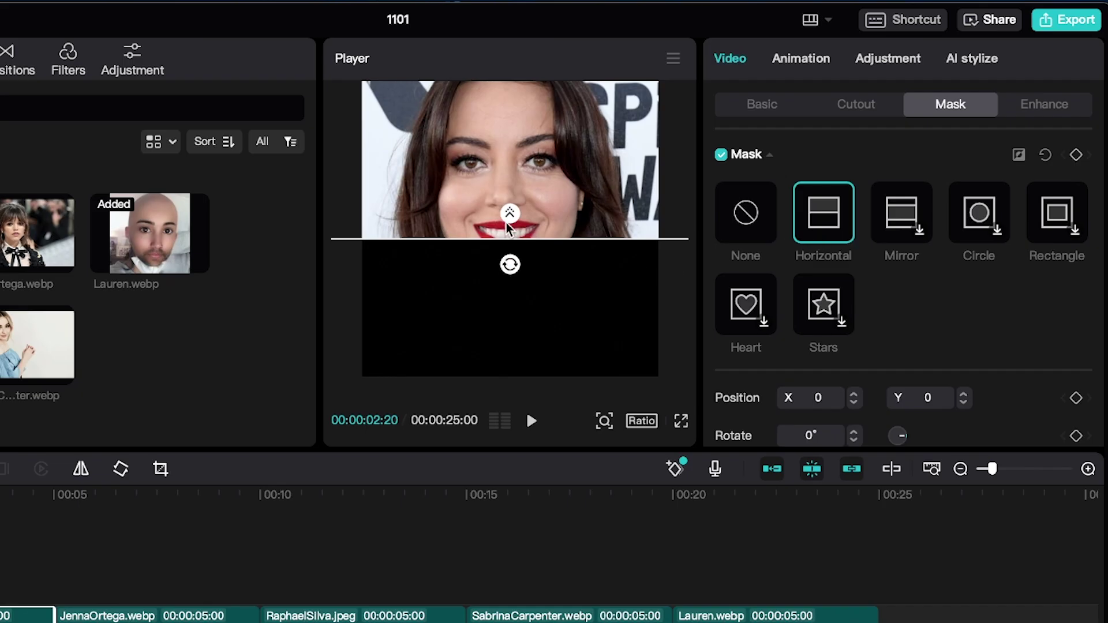
drag(508, 228, 539, 377)
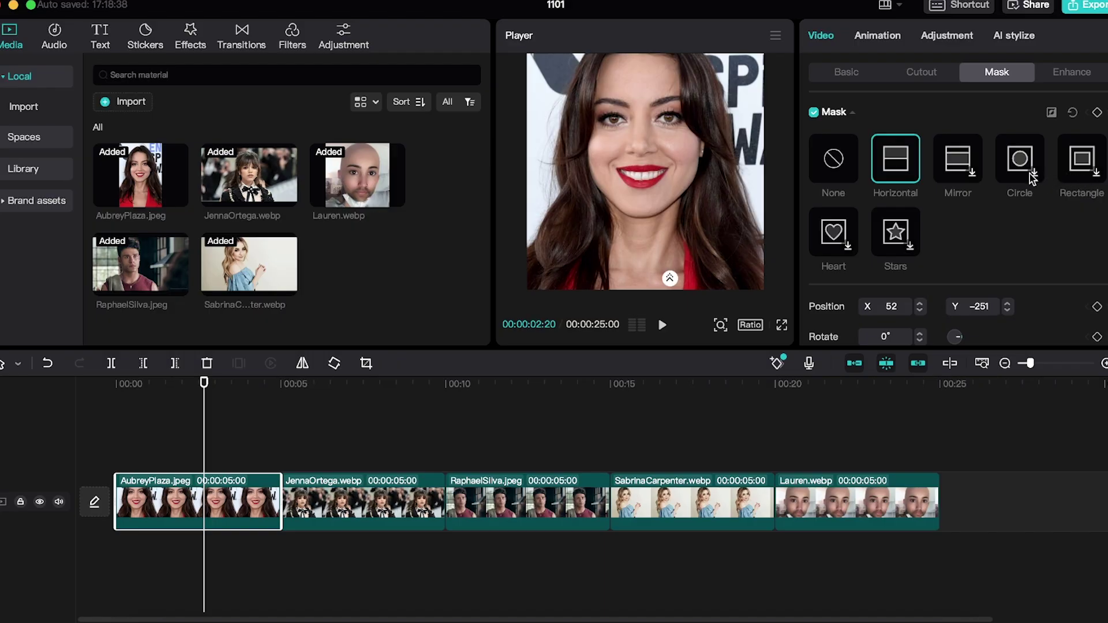
Step: Try a Circle mask on the AubreyPlaza.jpeg clip, moving and enlarging it in the preview
click(1032, 179)
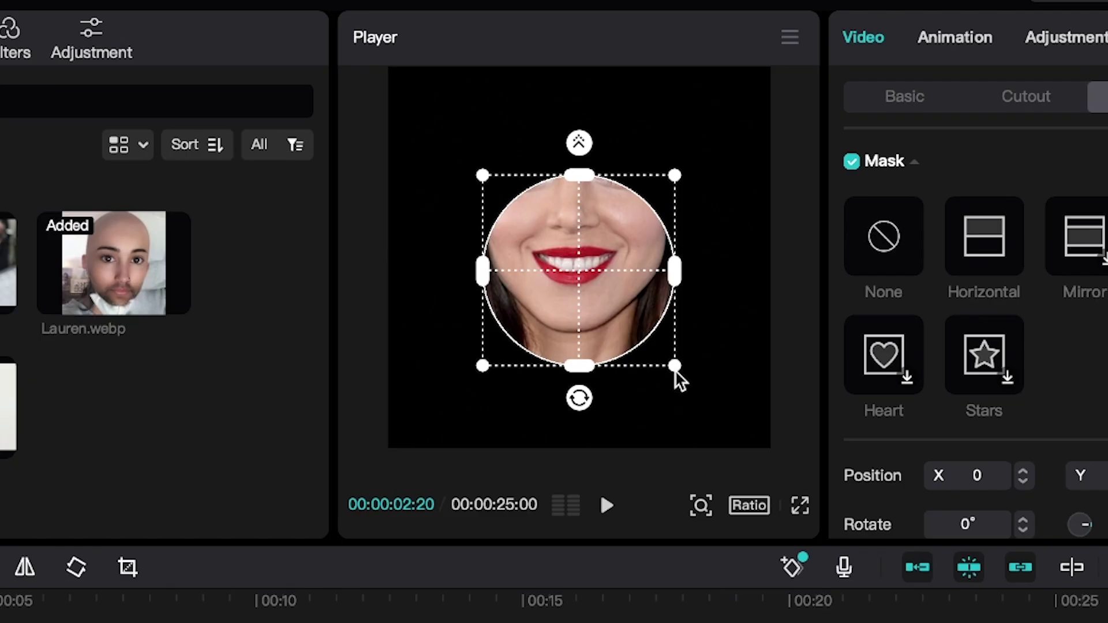
drag(709, 247, 623, 198)
drag(613, 341, 861, 500)
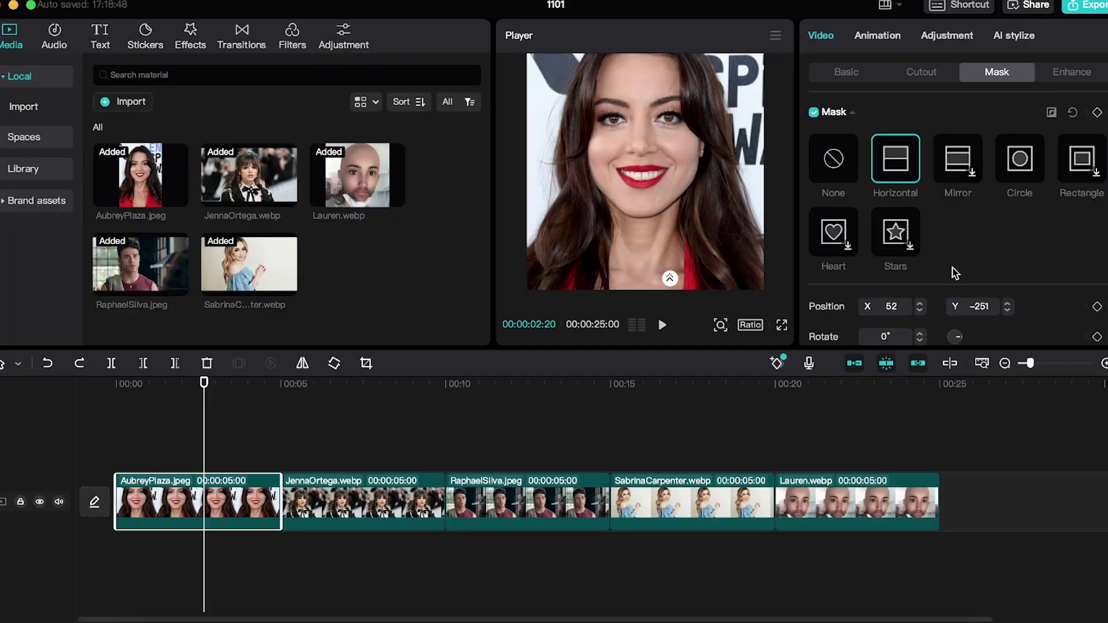
Step: Select the AubreyPlaza.jpeg clip and zoom the timeline out and back in
scroll(951, 268, down, 2)
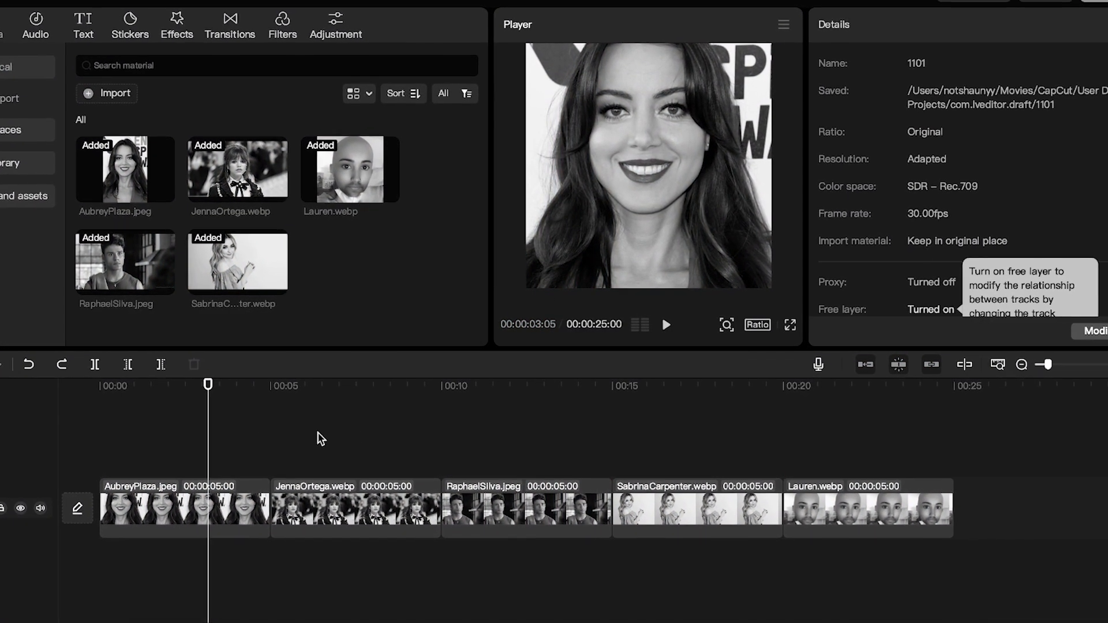
click(230, 504)
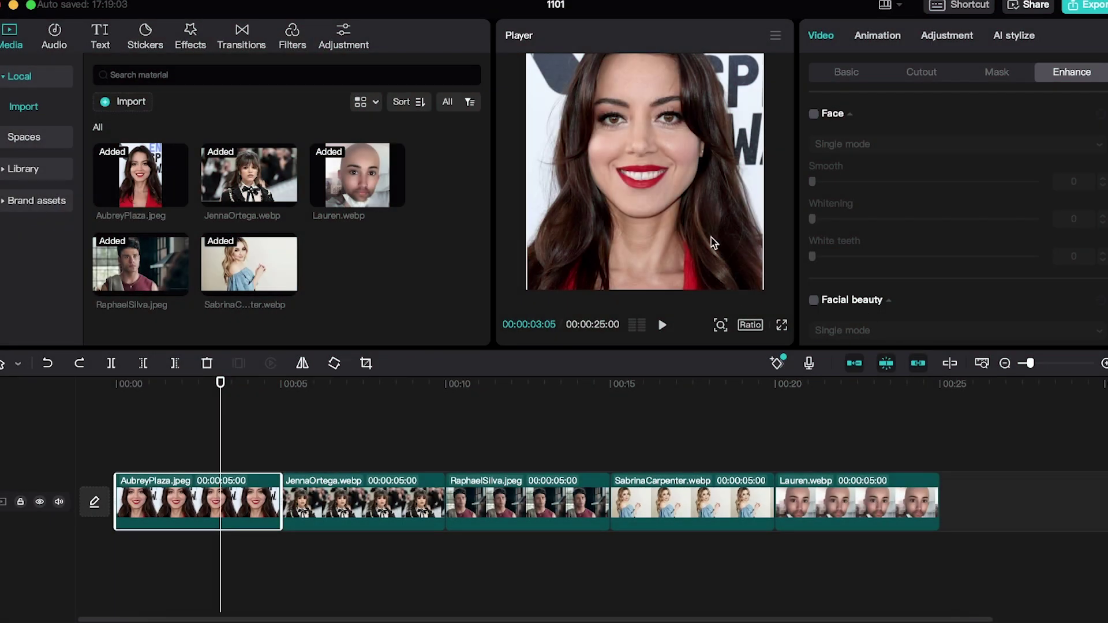
key(super+minus)
key(super+minus)
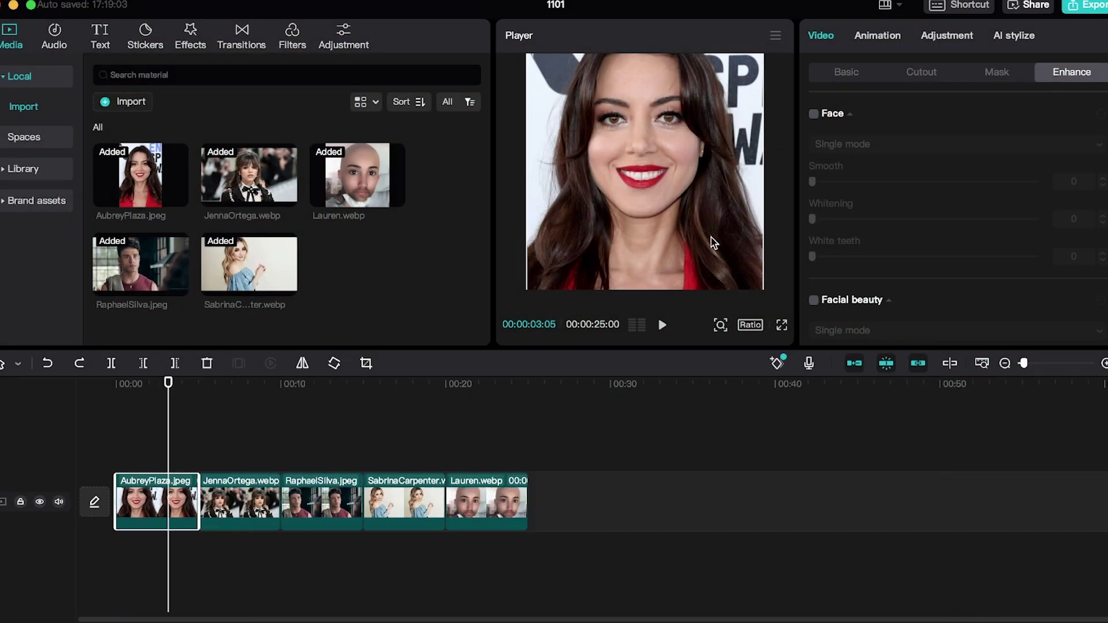
key(super+plus)
key(super+plus)
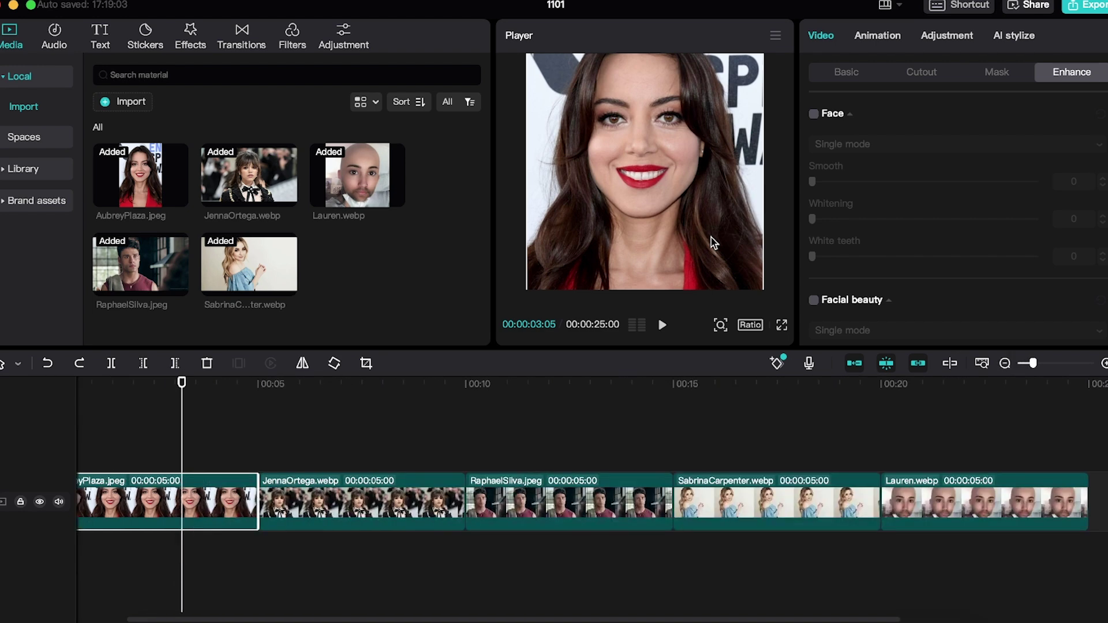
Step: Zoom the player preview in and out to inspect the AubreyPlaza.jpeg clip's framing beyond the canvas
click(788, 177)
click(566, 146)
click(780, 34)
mouse_move(766, 85)
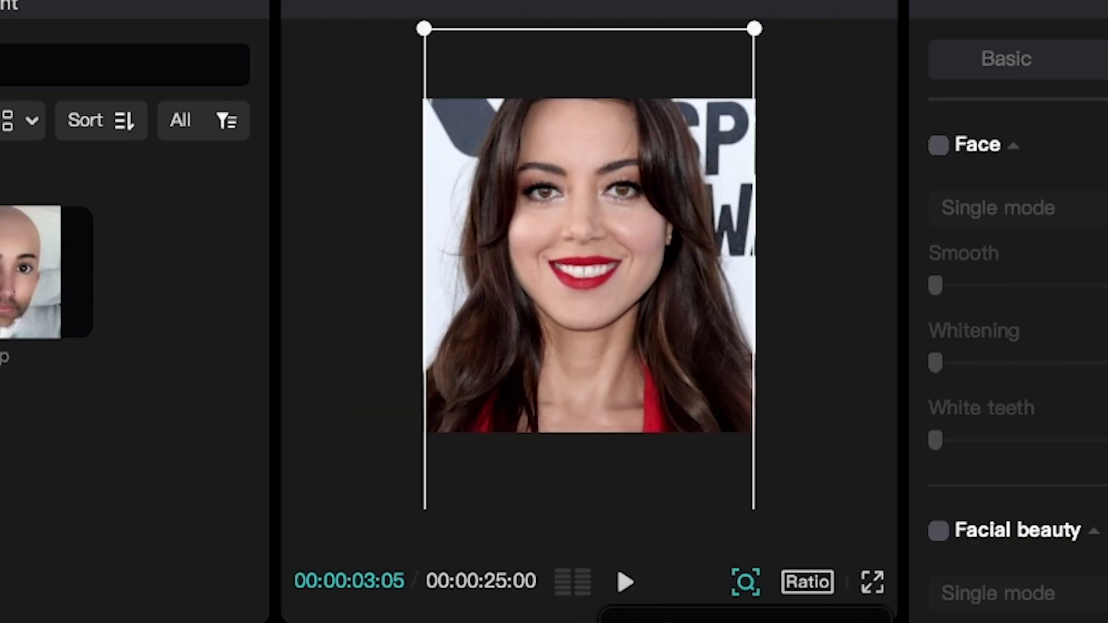
scroll(589, 266, down, 1)
scroll(589, 265, up, 5)
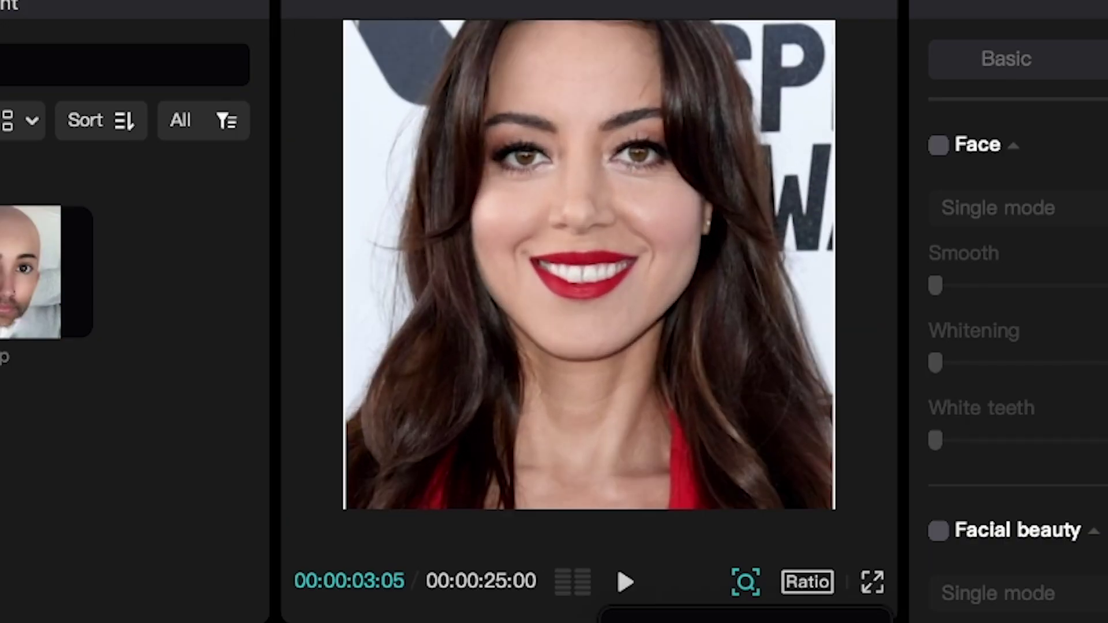
scroll(588, 266, down, 3)
scroll(588, 266, up, 1)
scroll(589, 266, up, 3)
scroll(590, 265, down, 3)
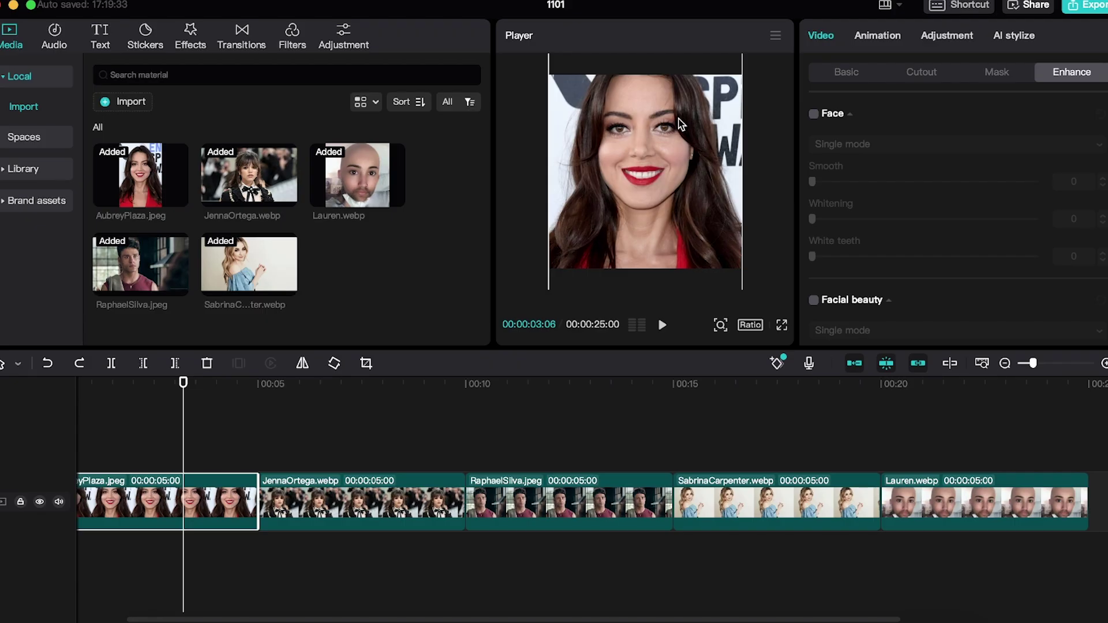
drag(661, 164, 662, 179)
drag(681, 123, 681, 120)
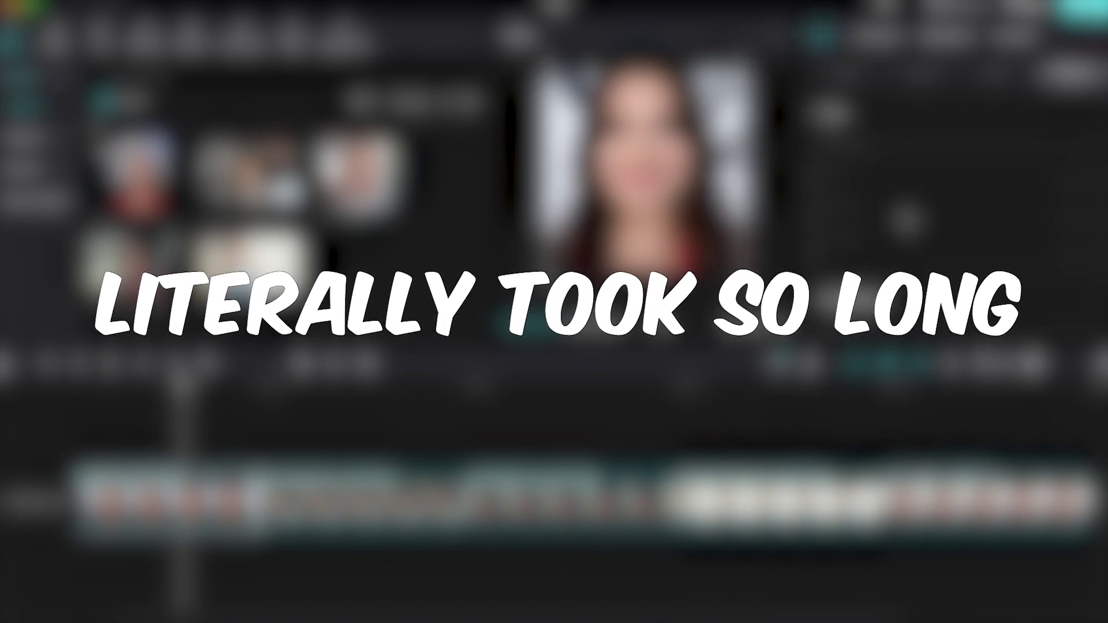
Step: Turn the AubreyPlaza.jpeg clip at the start of the timeline into a compound clip
click(250, 427)
click(134, 425)
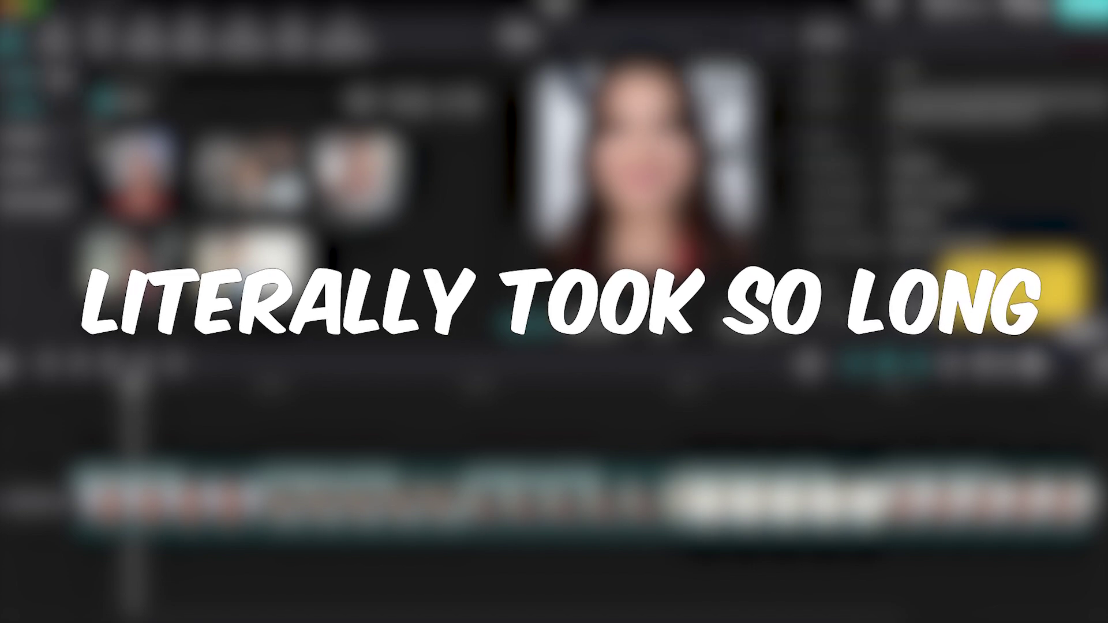
right_click(193, 498)
click(297, 427)
click(294, 421)
click(198, 424)
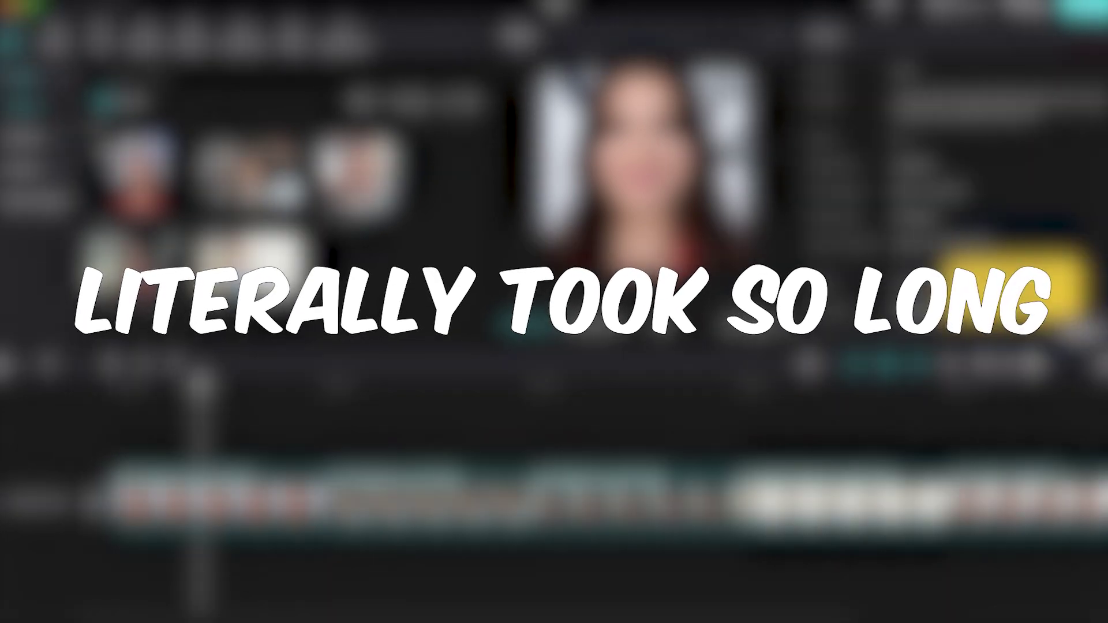
click(198, 497)
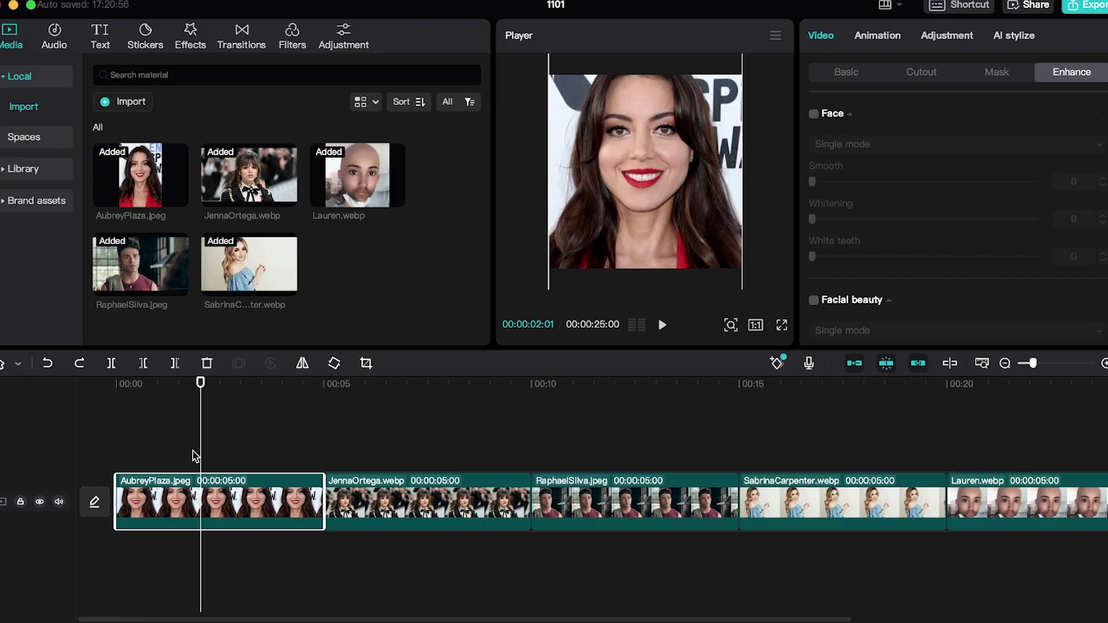
right_click(212, 508)
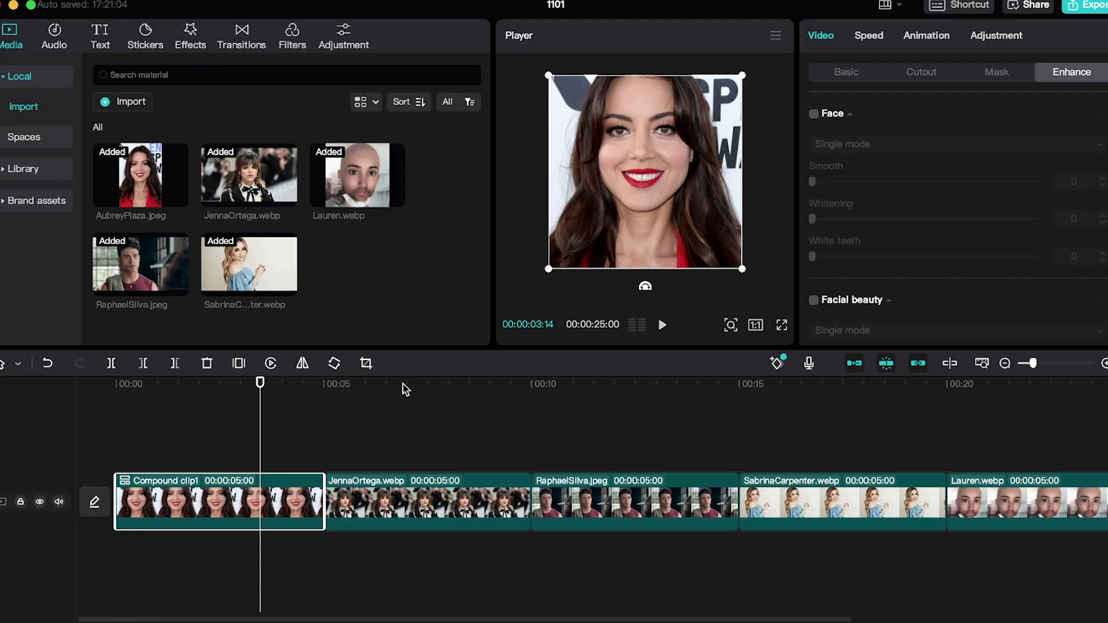
click(439, 370)
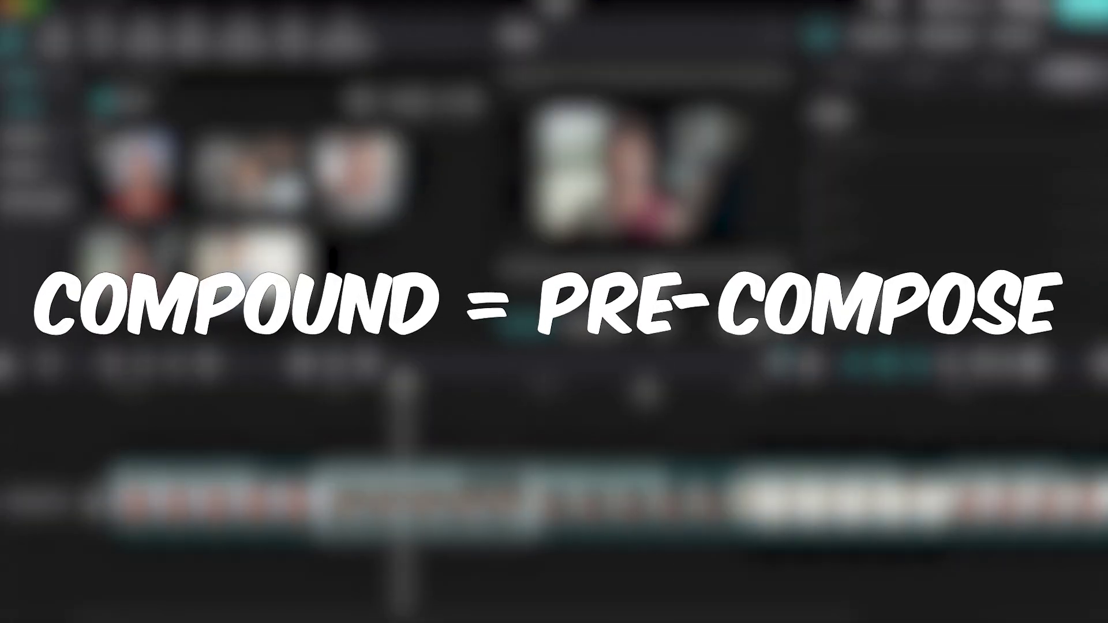
click(644, 388)
click(650, 496)
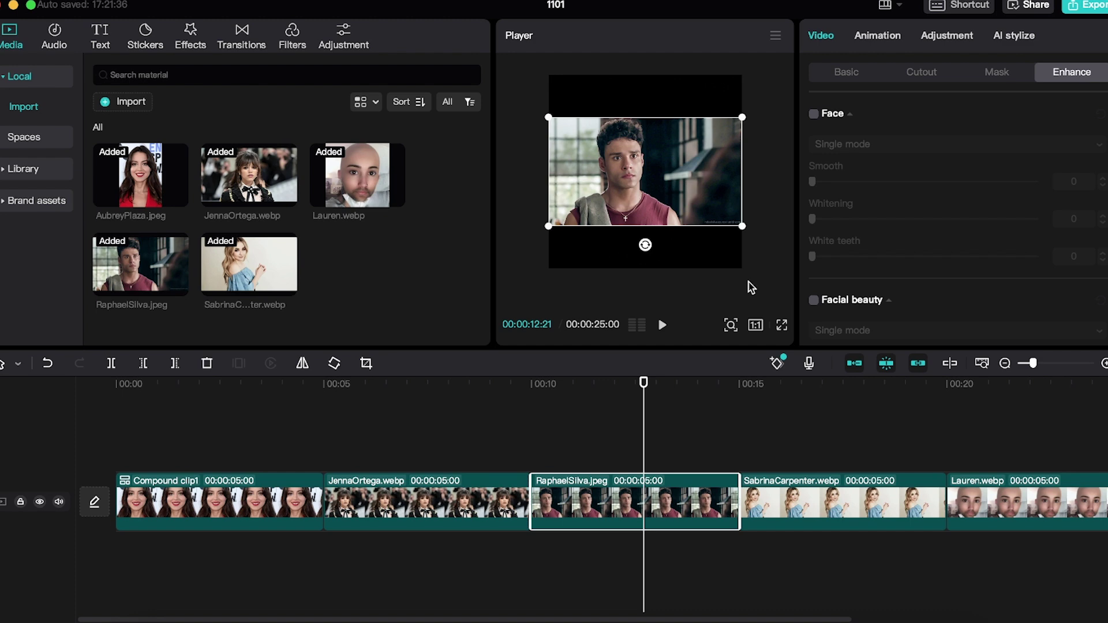
drag(742, 229, 823, 296)
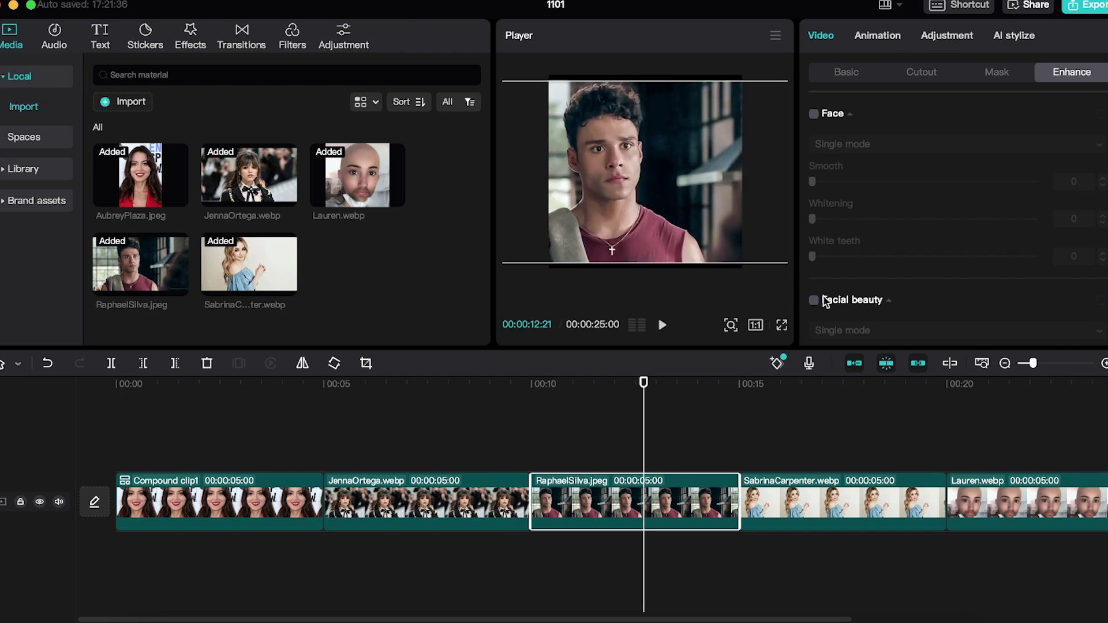
drag(655, 199, 707, 200)
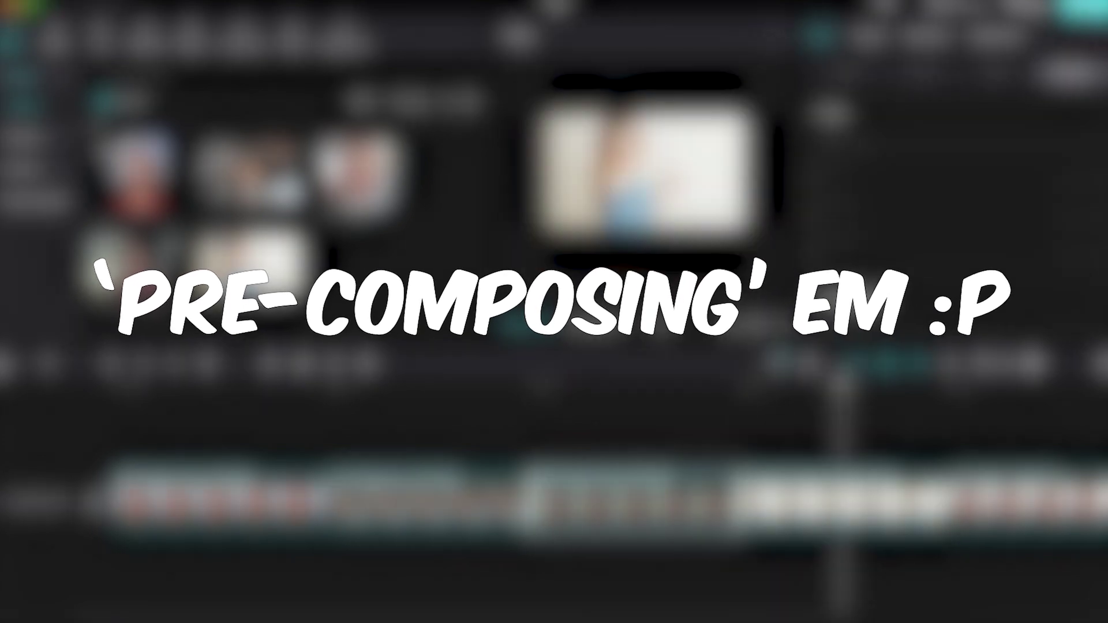
Step: Select the SabrinaCarpenter.webp clip and preview the framing of all the clips along the timeline
click(843, 501)
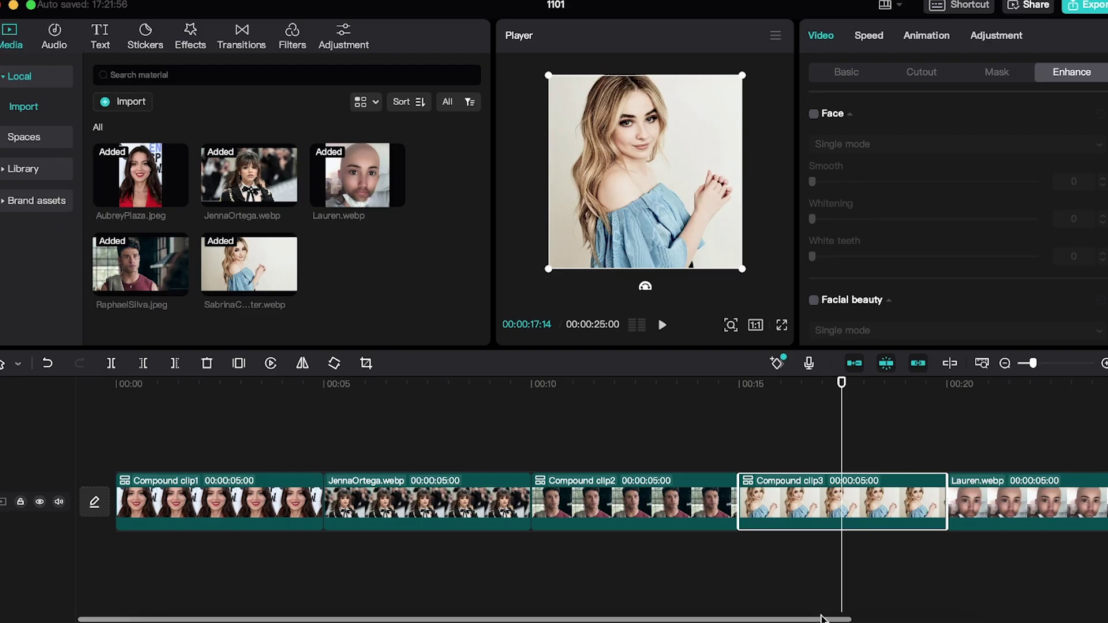
drag(822, 617, 847, 617)
click(982, 386)
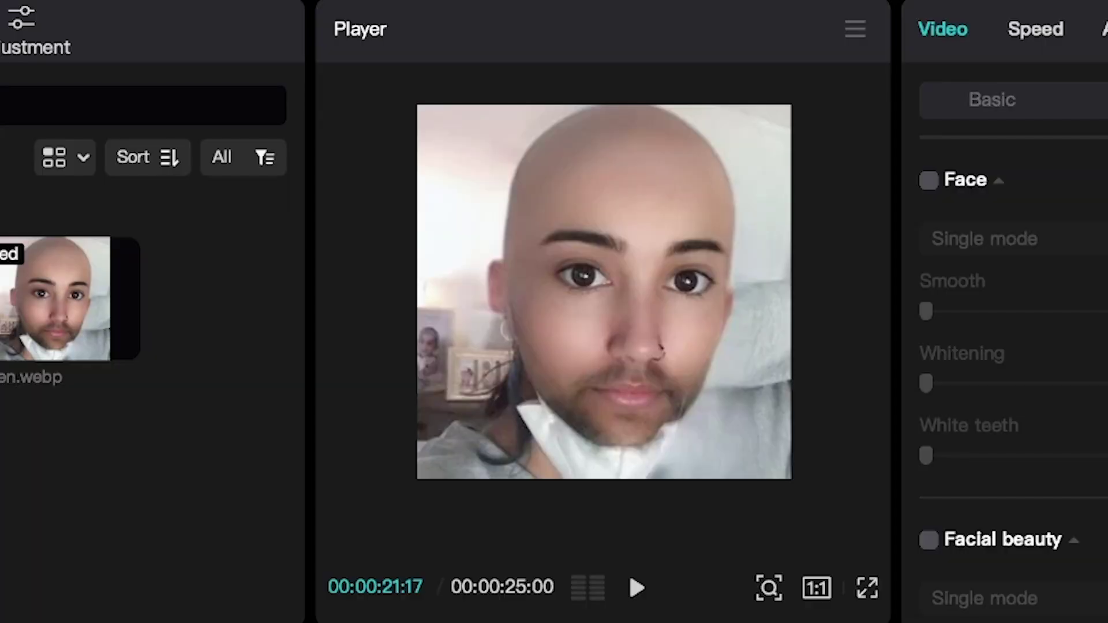
click(183, 381)
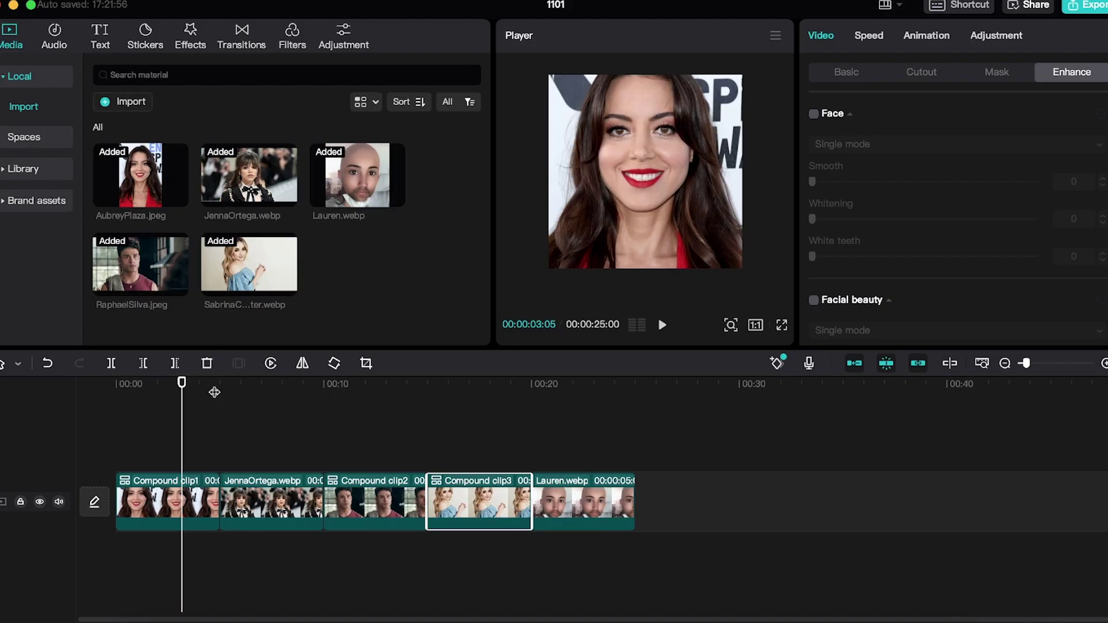
drag(211, 381, 596, 430)
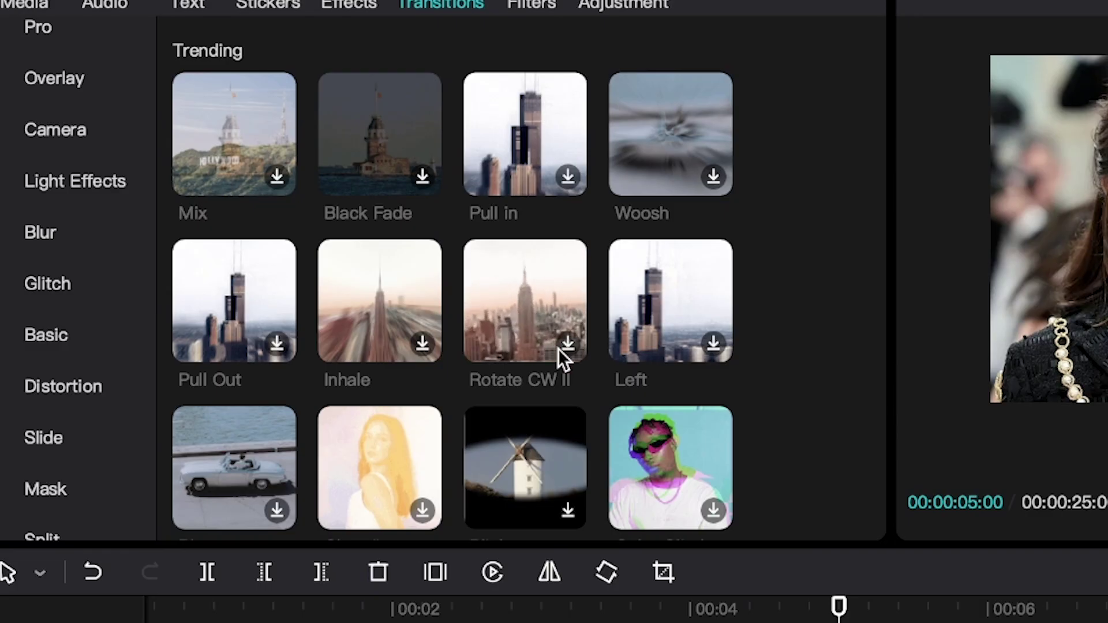
Step: Download the Left transition and apply it between Compound clip1 and the JennaOrtega.webp clip
click(712, 350)
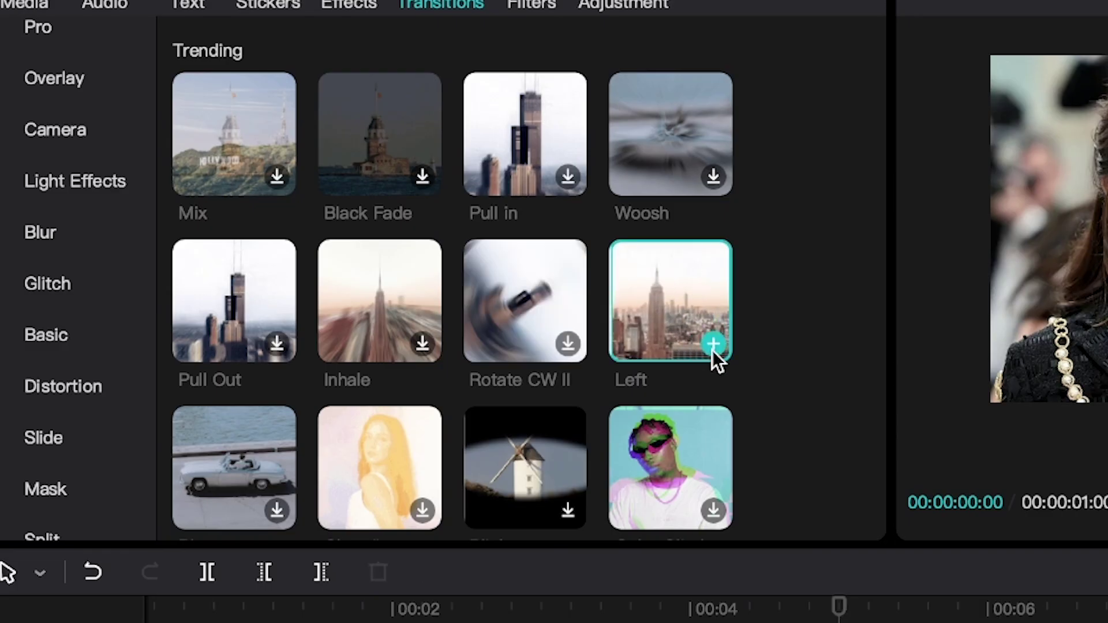
drag(841, 607, 701, 609)
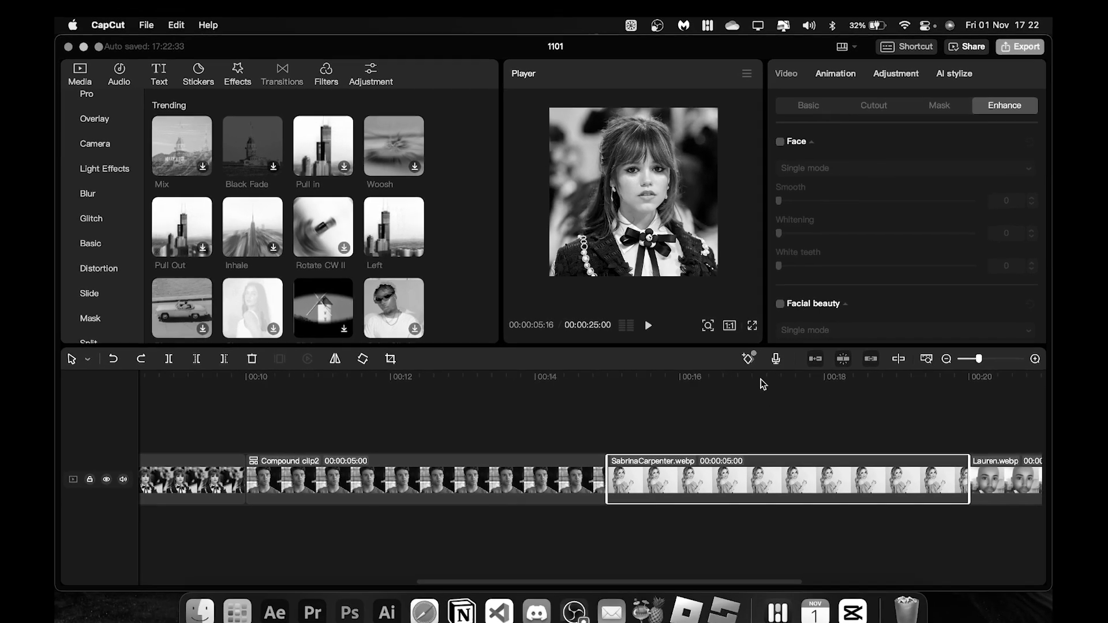
click(748, 380)
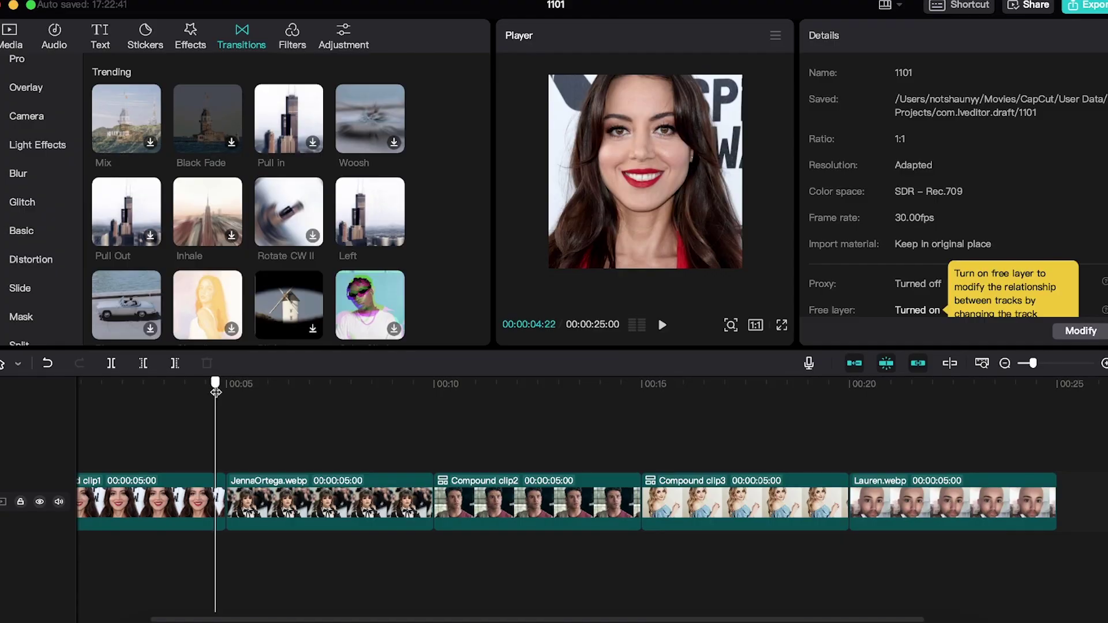
click(203, 513)
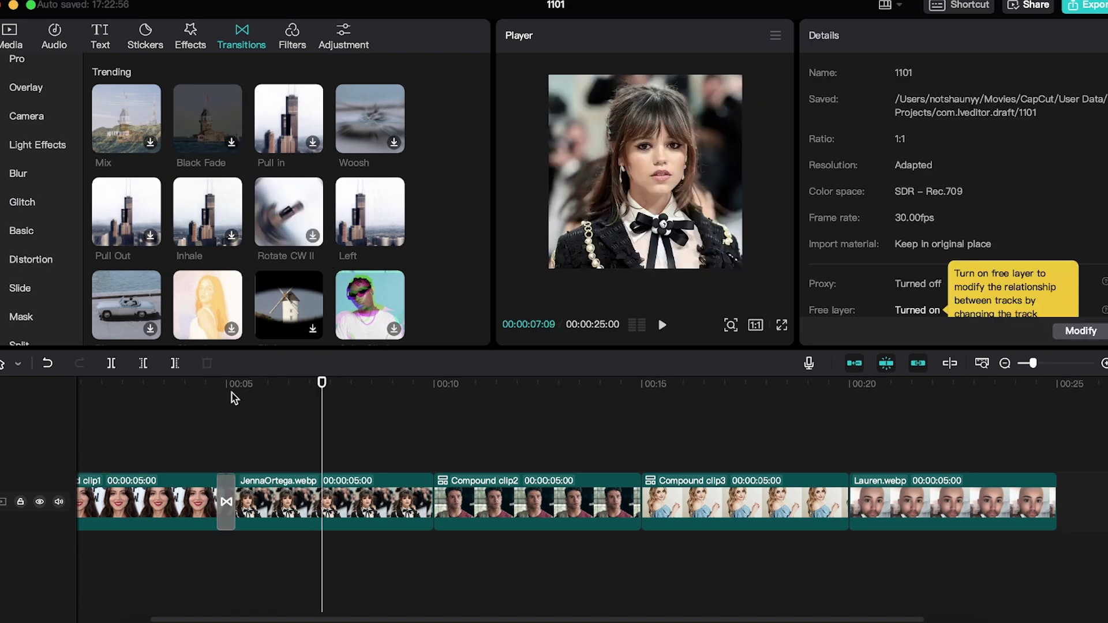
Step: Preview the Left transition between Compound clip1 and JennaOrtega.webp and shorten its duration to 0.2 s
click(202, 385)
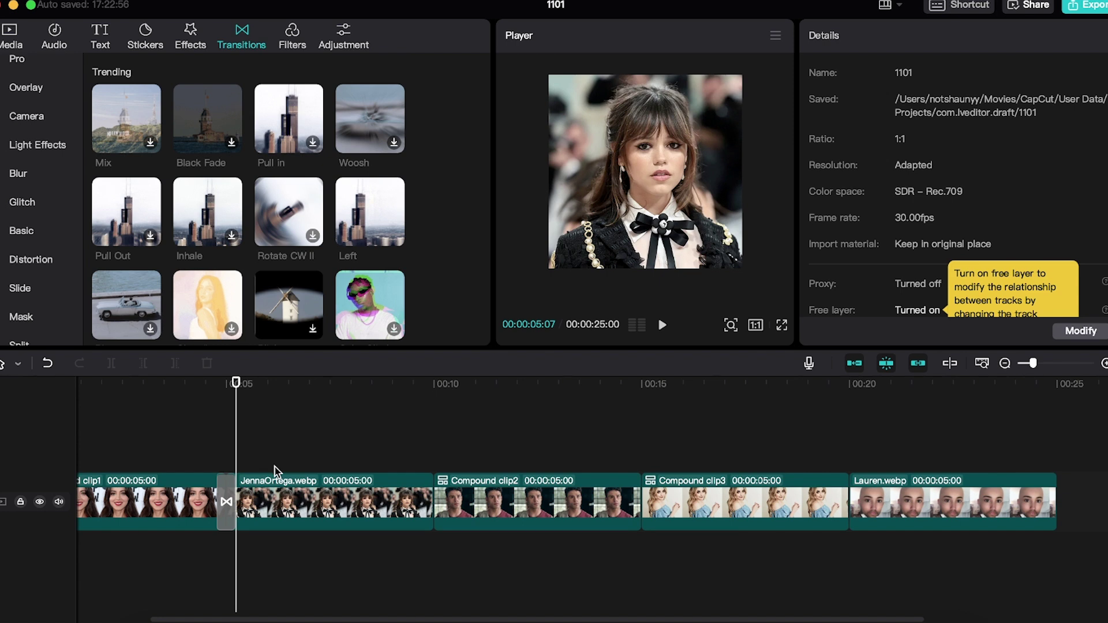
scroll(275, 467, up, 3)
click(197, 385)
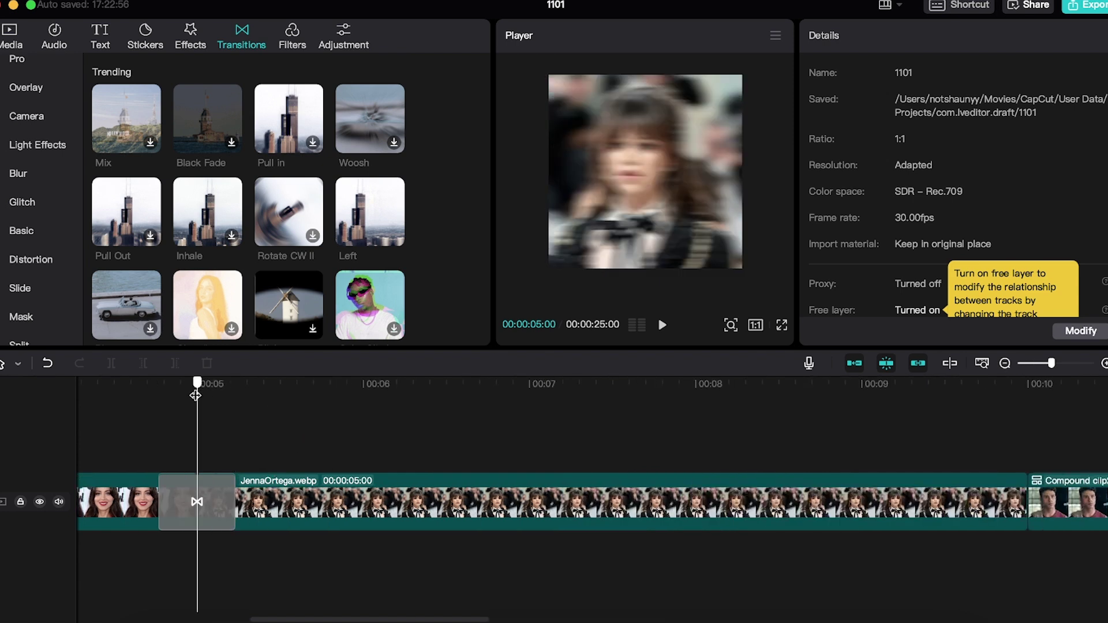
click(231, 501)
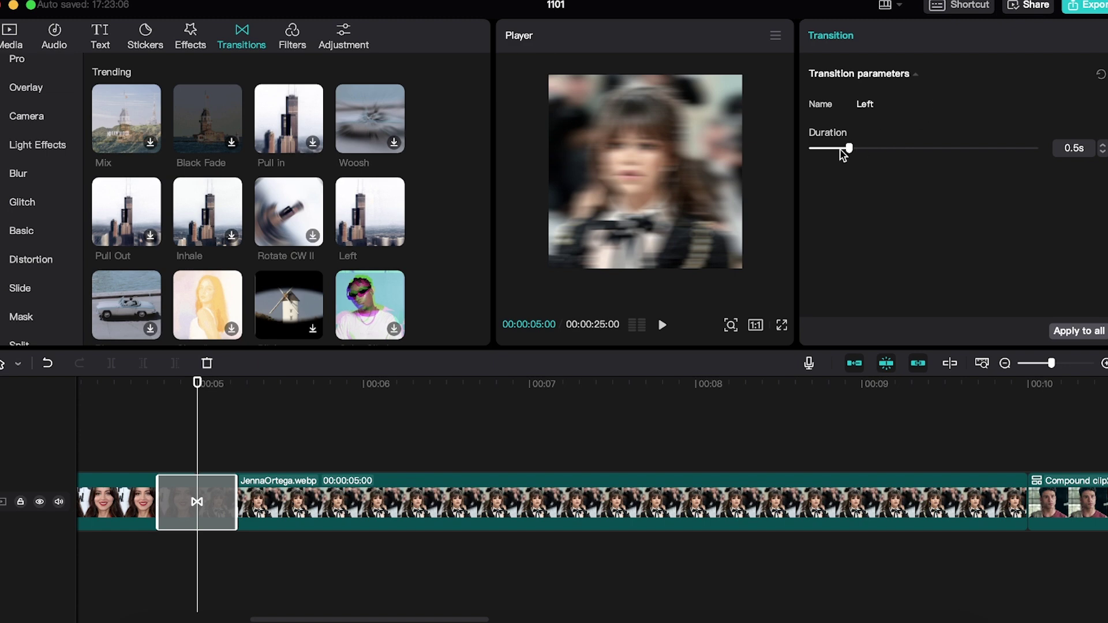
drag(846, 149, 824, 148)
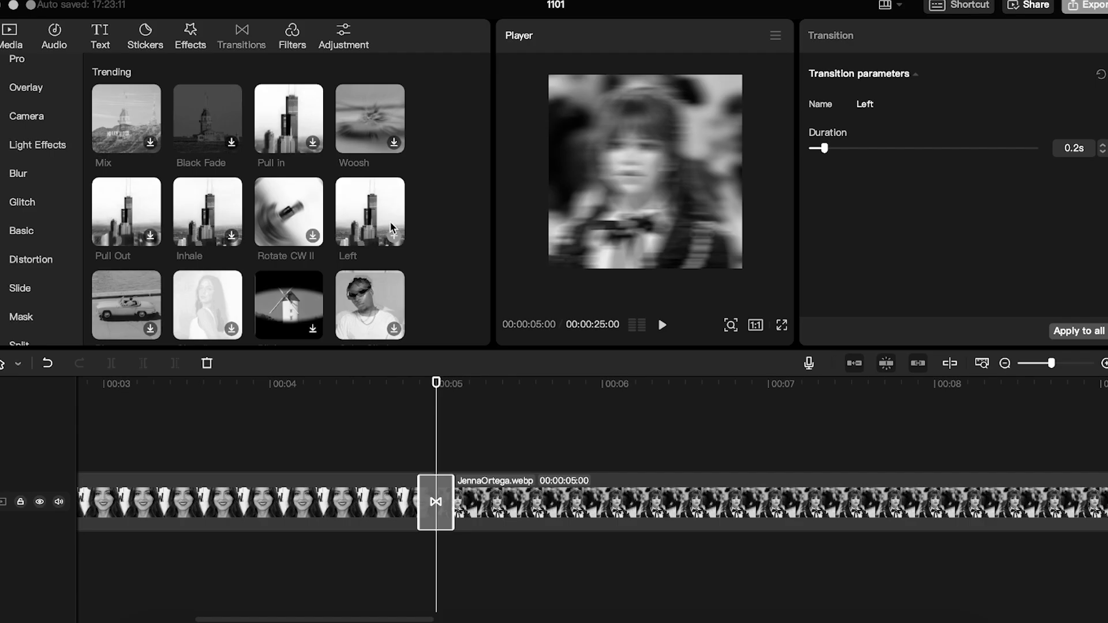
Step: Browse the Trending transitions for other styles to use between the photo clips
scroll(389, 223, down, 2)
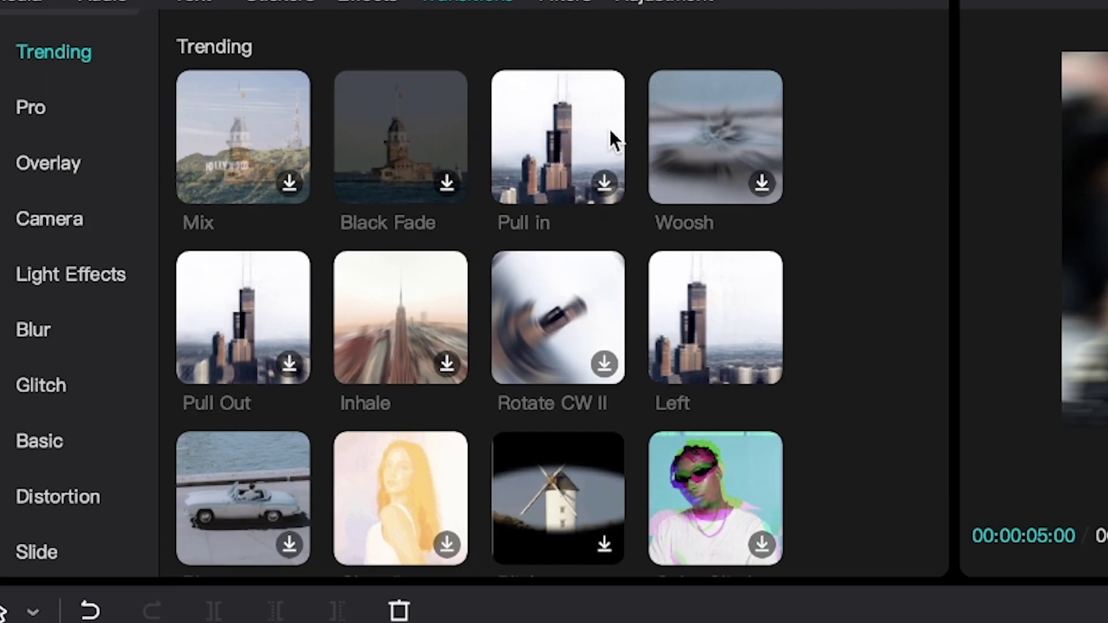
mouse_move(678, 312)
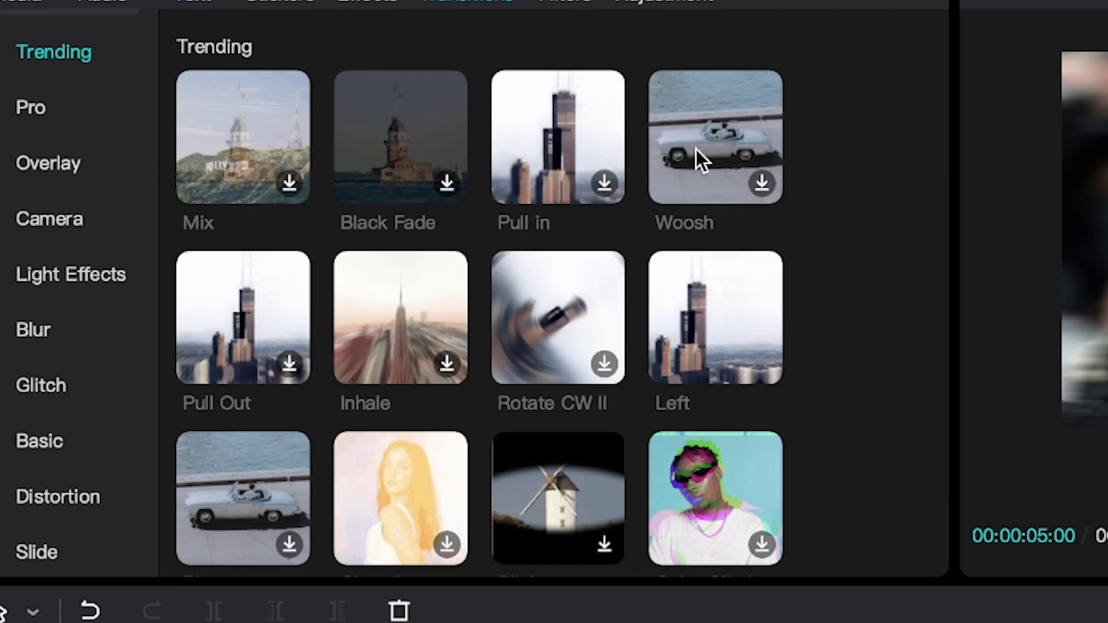
scroll(528, 299, down, 10)
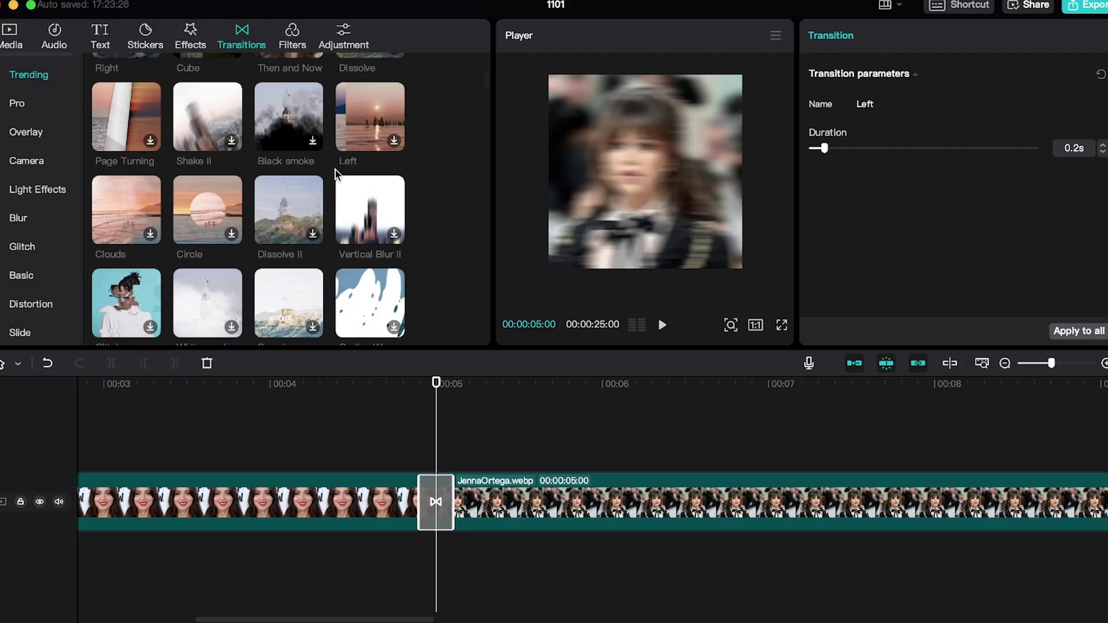
scroll(647, 237, down, 5)
scroll(647, 237, up, 10)
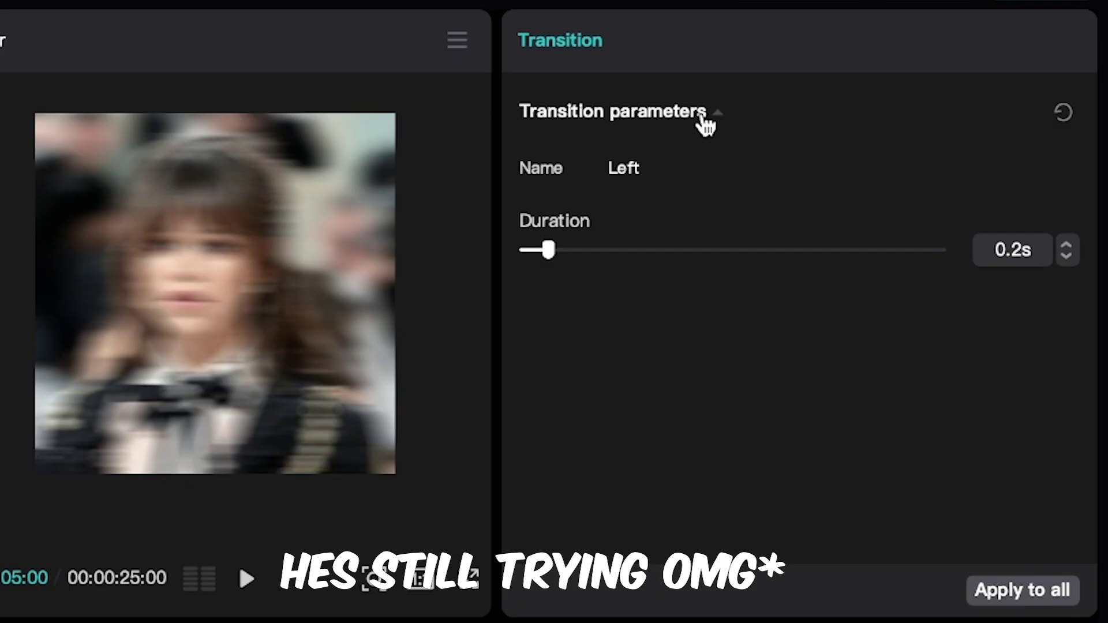
click(715, 113)
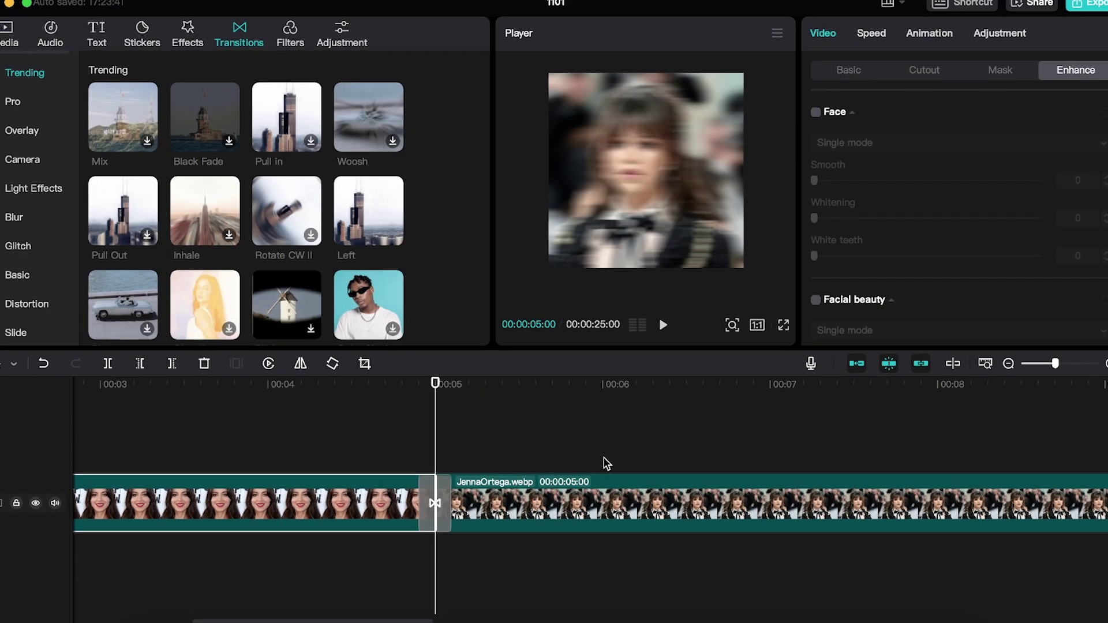
Step: Download the Pull in transition and place it between the JennaOrtega.webp clip and Compound clip2
scroll(604, 462, down, 5)
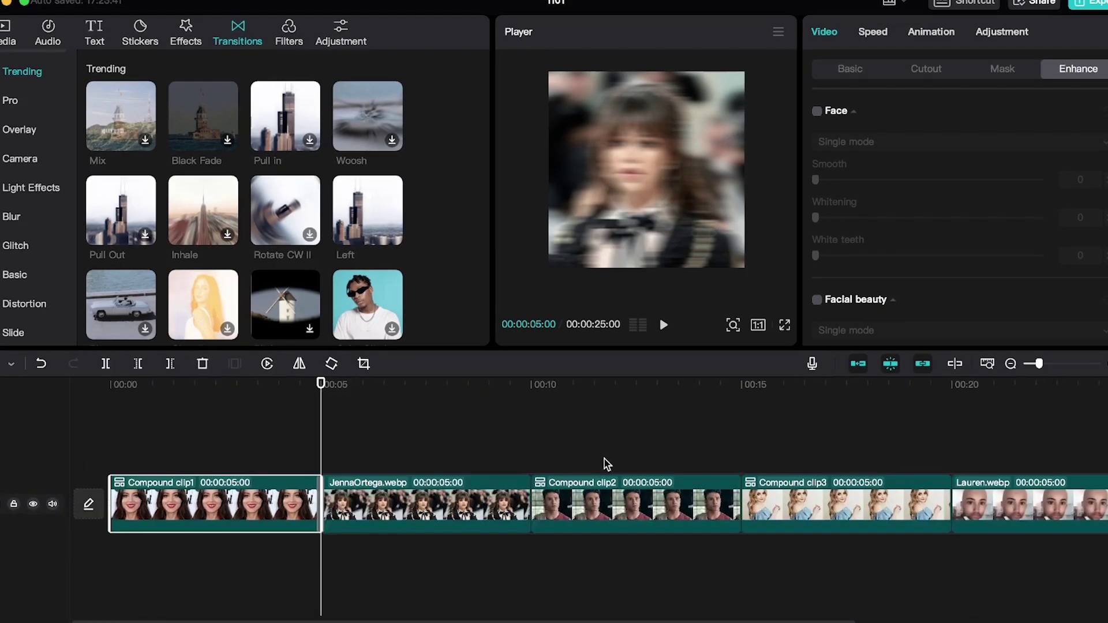
click(534, 387)
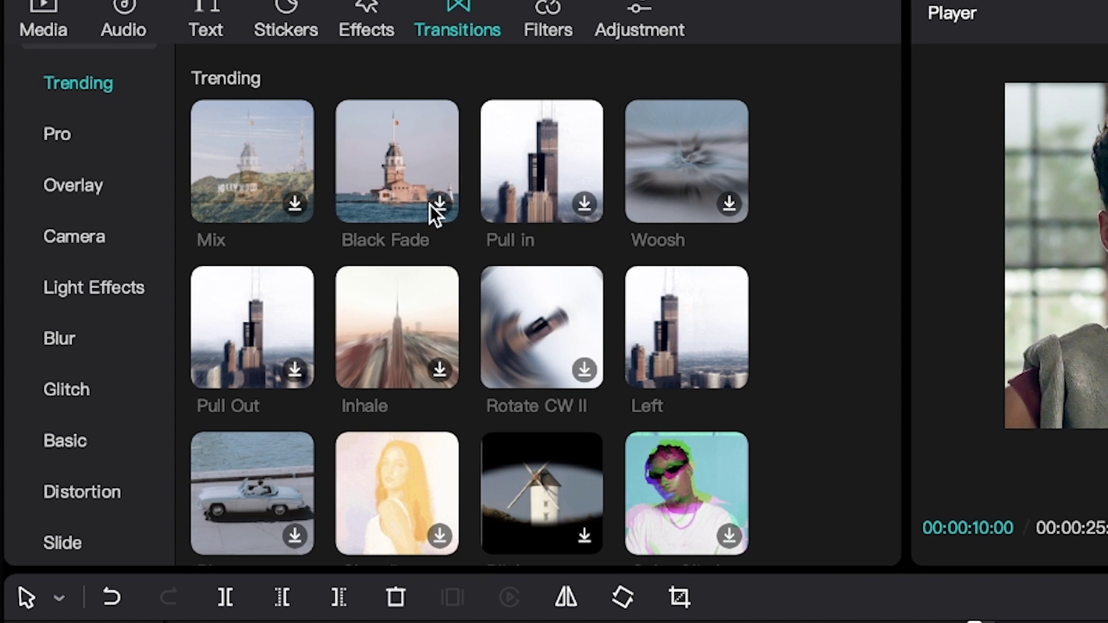
click(303, 133)
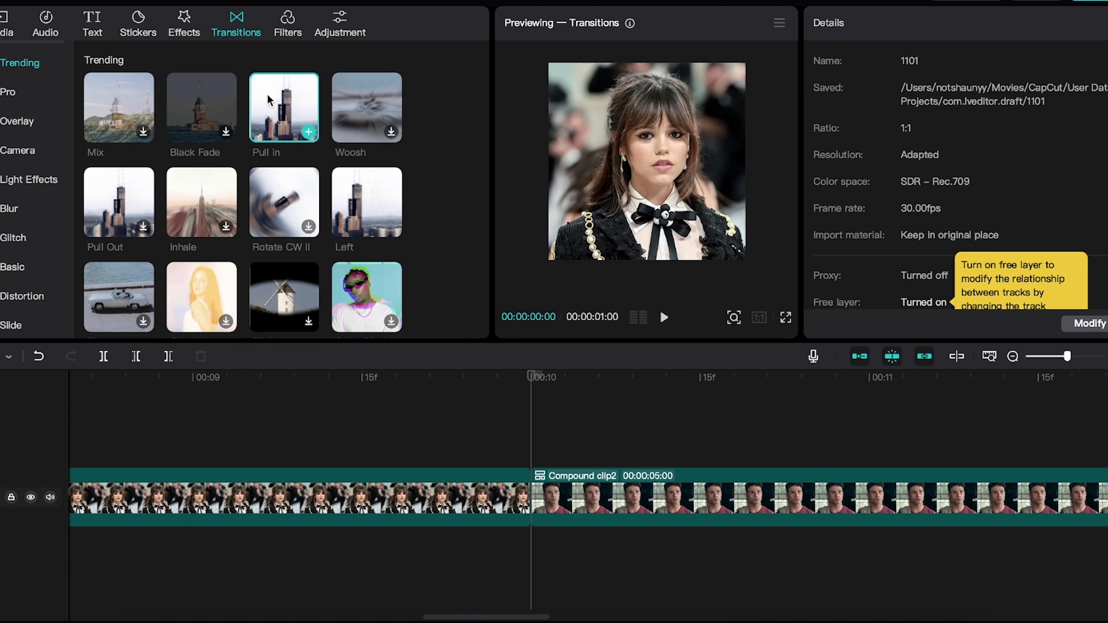
drag(268, 100, 479, 506)
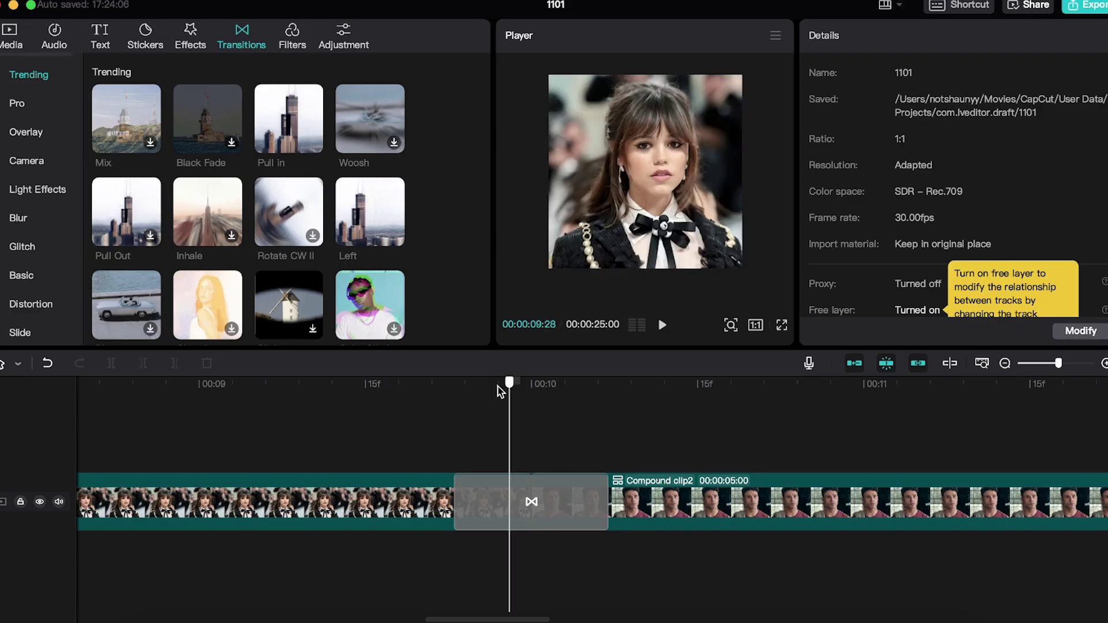
Step: Set the Pull in transition's duration to 0.3 s and play back the cut into Compound clip2
click(396, 386)
key(space)
click(444, 388)
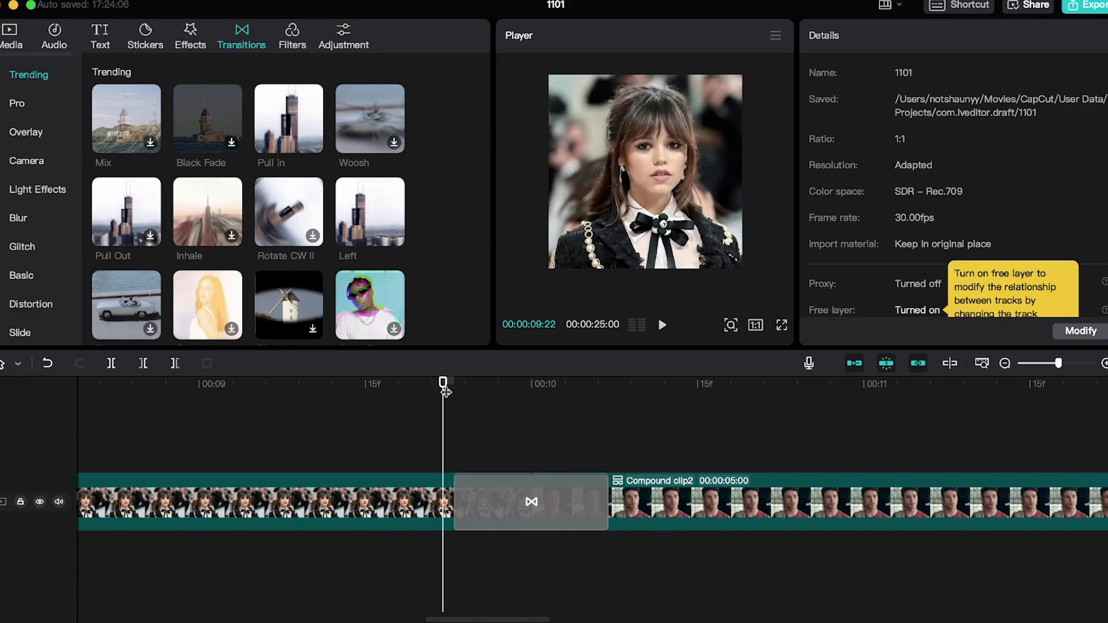
key(space)
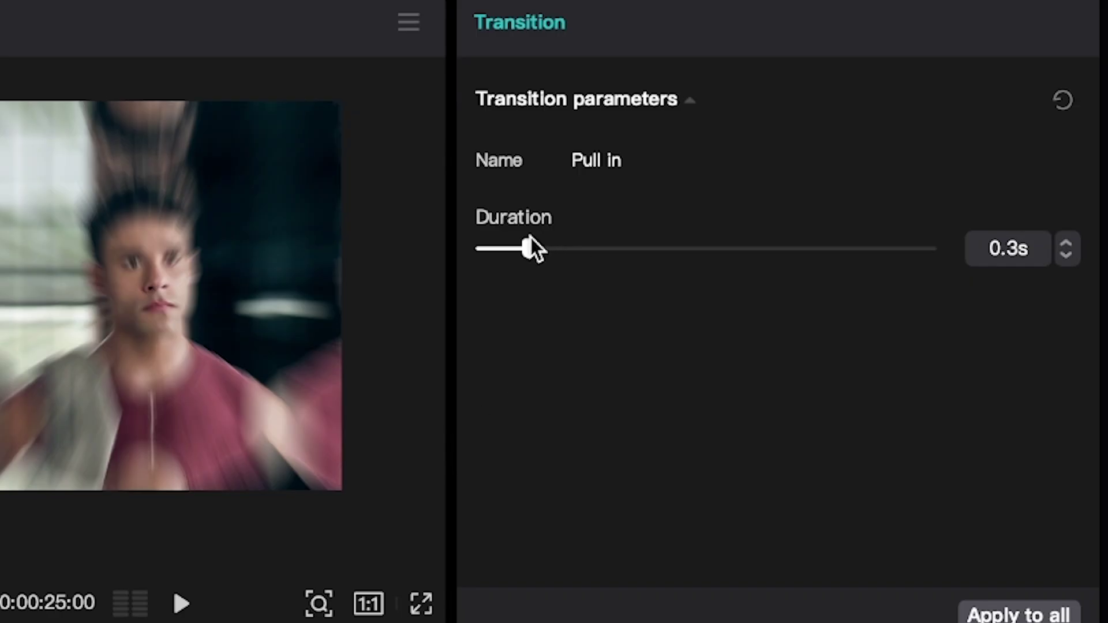
drag(535, 383, 469, 386)
key(space)
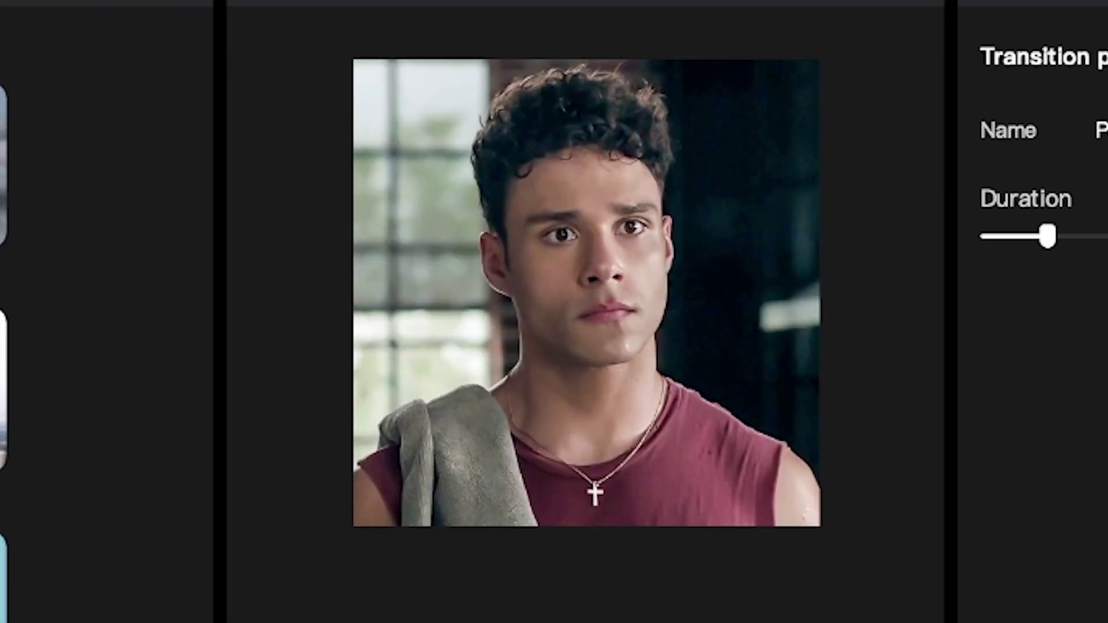
click(587, 456)
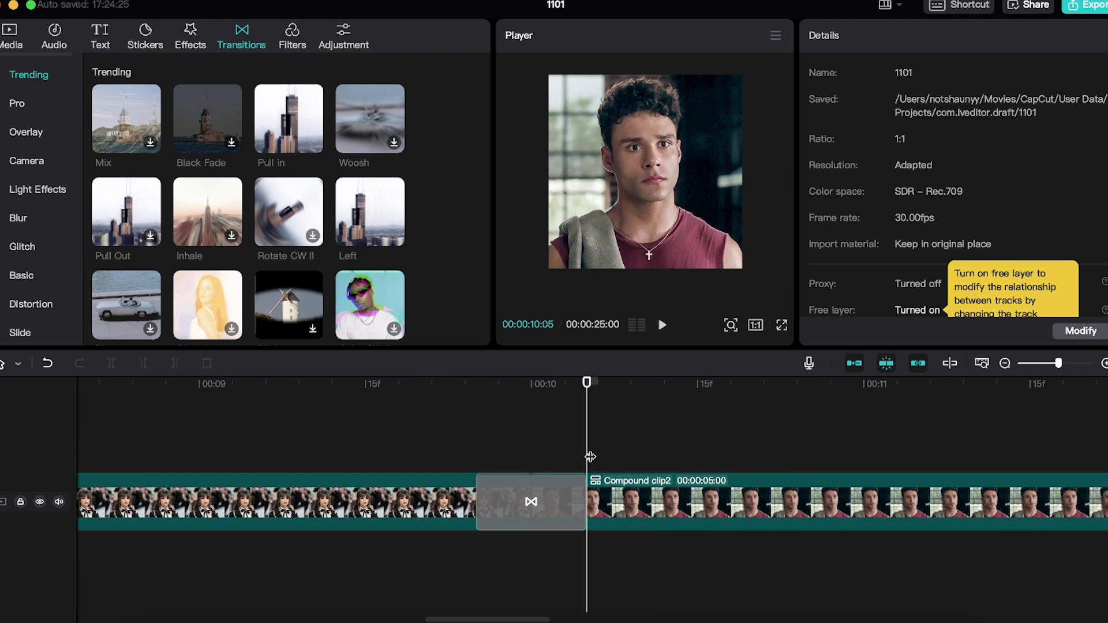
Step: Try the Blur transition between Compound clip2 and Compound clip3 with a duration of 0.2 s
key(super+minus)
key(super+minus)
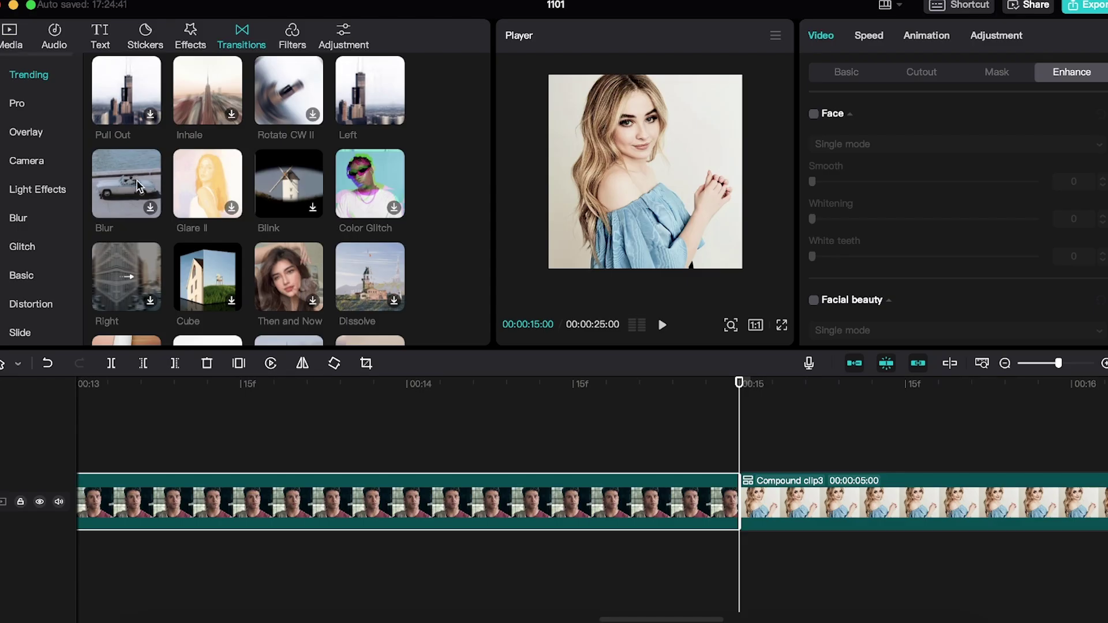
click(145, 213)
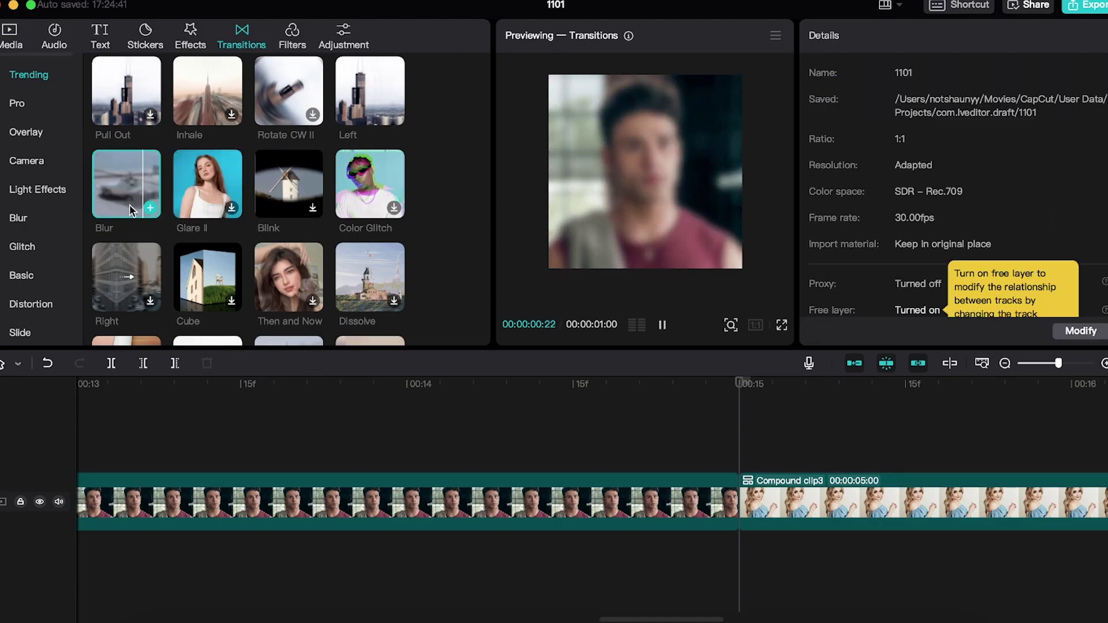
drag(136, 206, 730, 499)
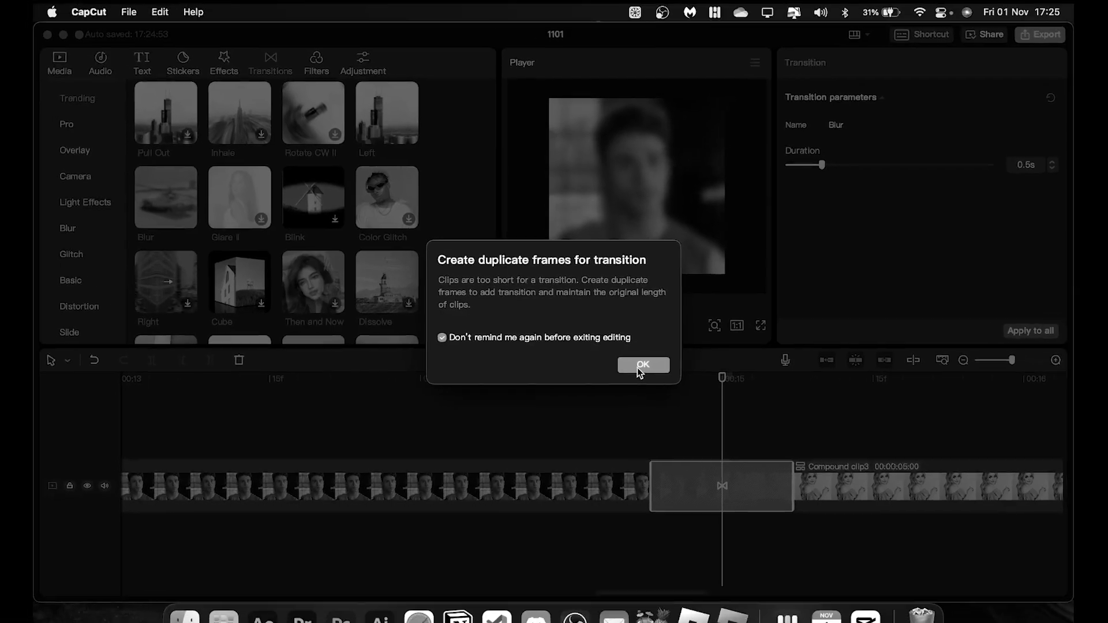
click(809, 441)
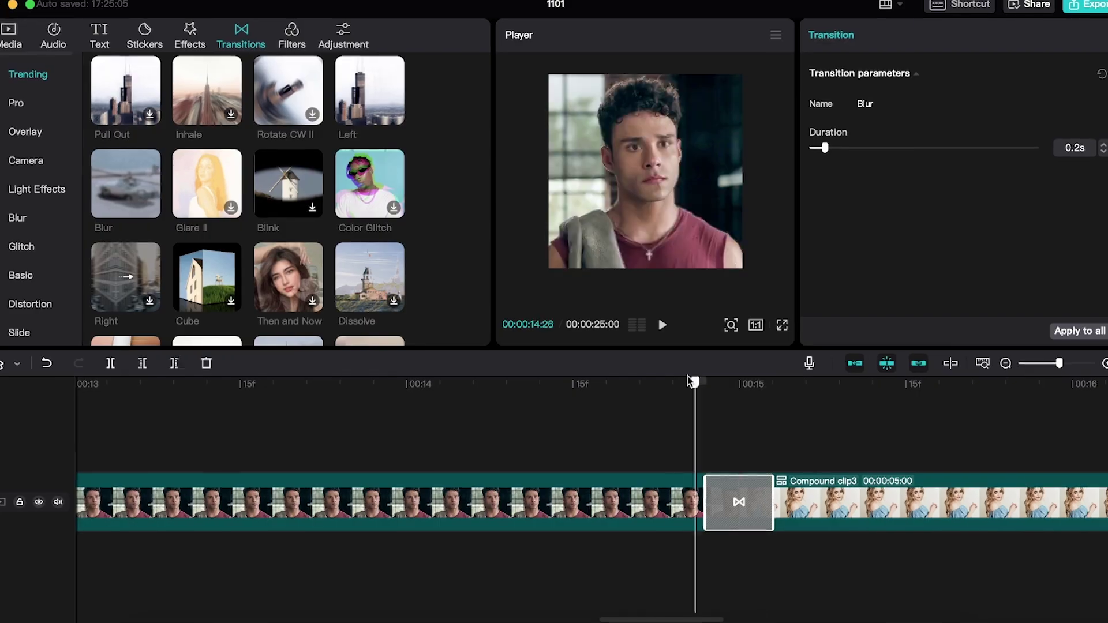
Step: Play back the Blur transition between Compound clip2 and Compound clip3 several times
key(space)
click(603, 357)
key(space)
key(space)
click(658, 387)
key(space)
key(space)
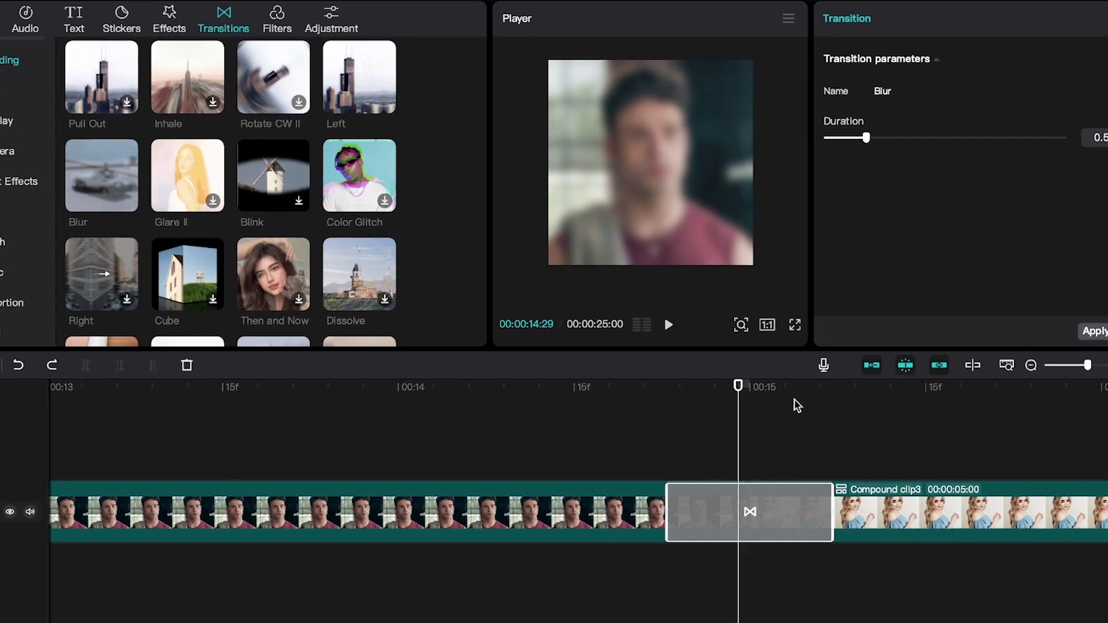
Step: Try the Vertical Blur II transition between Compound clip2 and Compound clip3, play it back, and undo it
scroll(125, 162, down, 5)
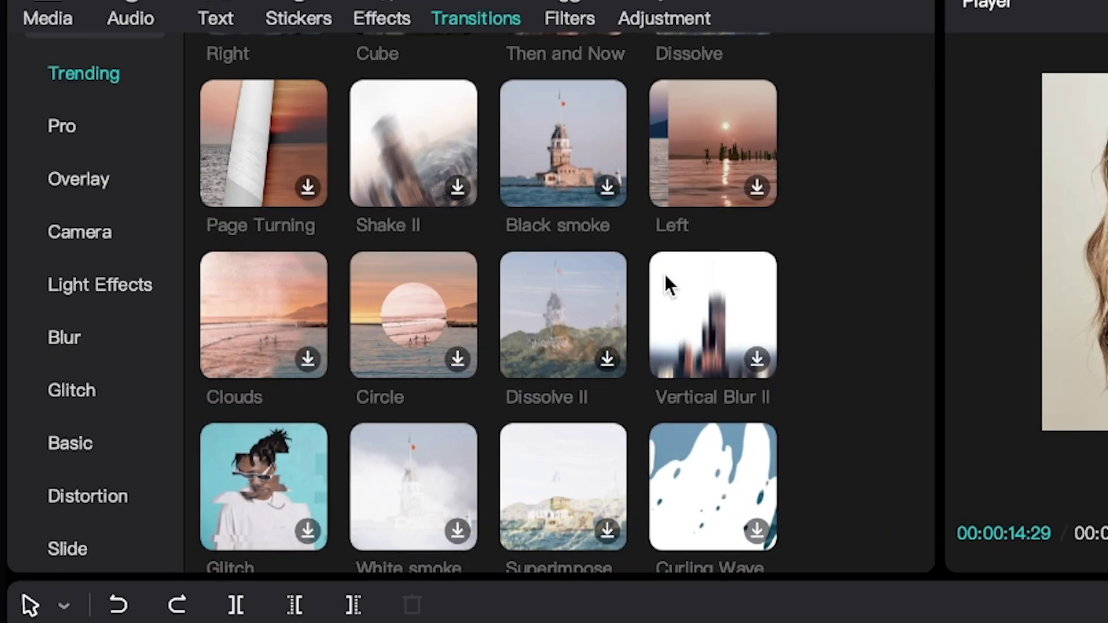
drag(700, 327, 724, 504)
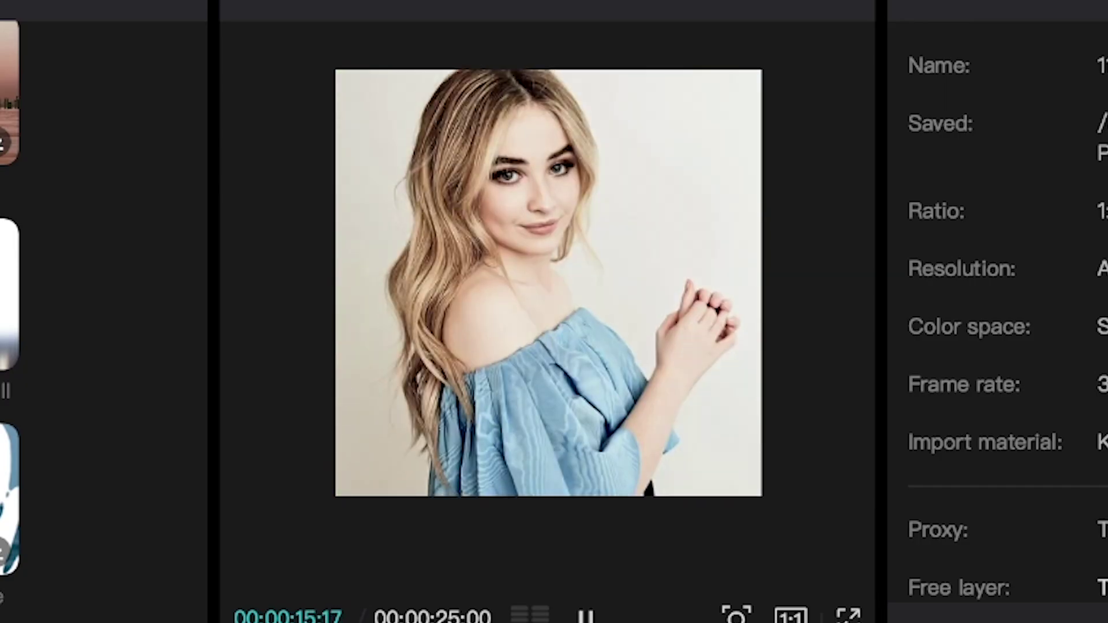
key(space)
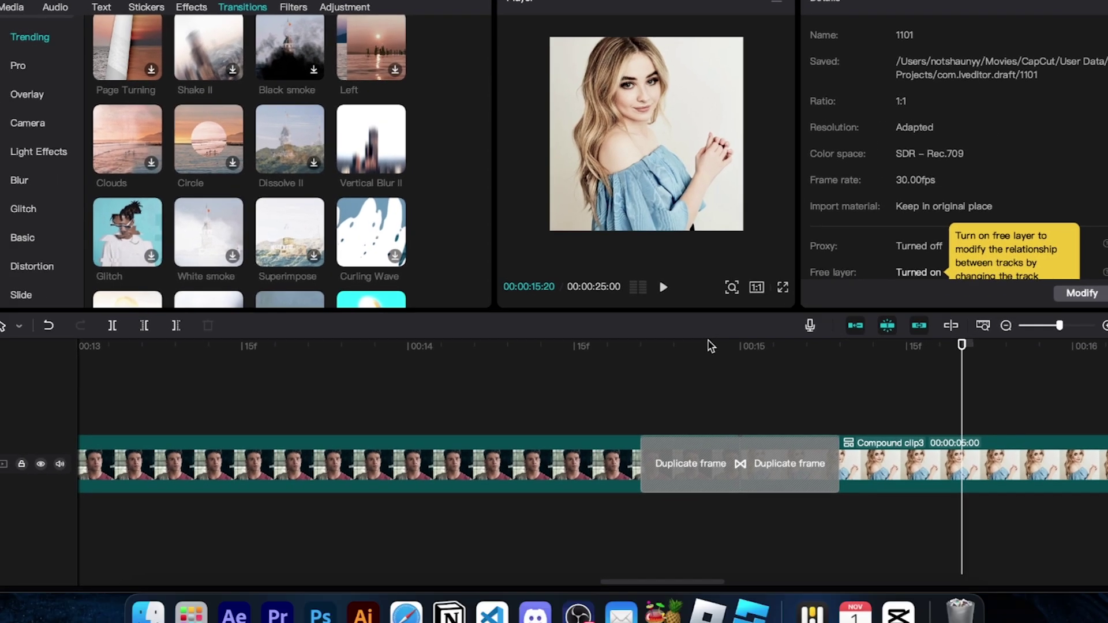
key(super+z)
click(731, 374)
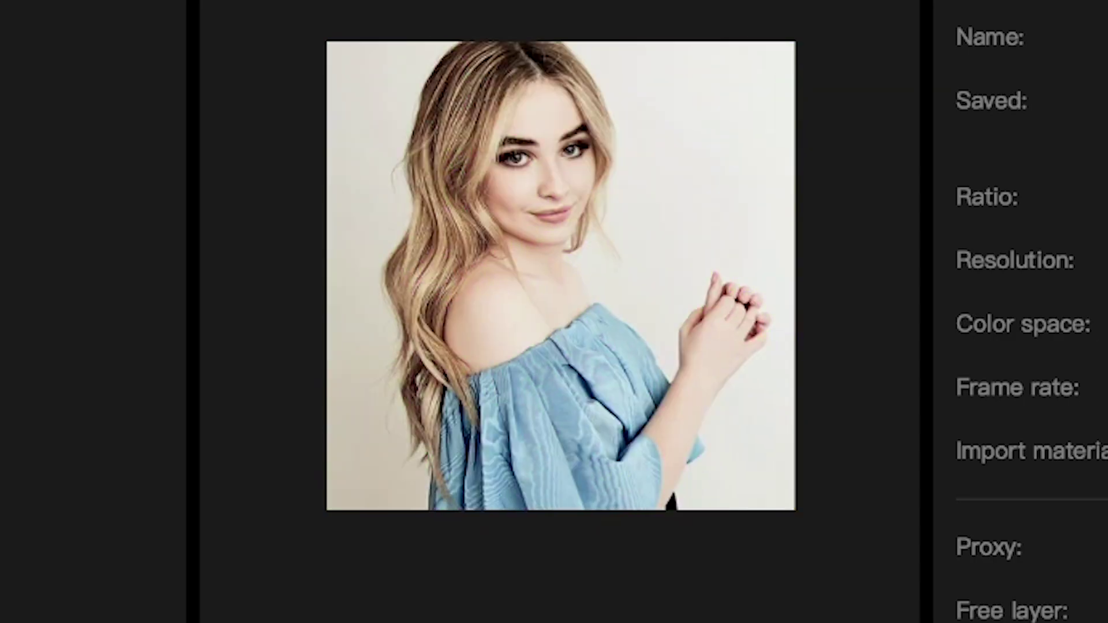
Step: Try the Color Glitch transition between Compound clip2 and Compound clip3, play it back, and undo it
drag(127, 212, 685, 503)
click(718, 387)
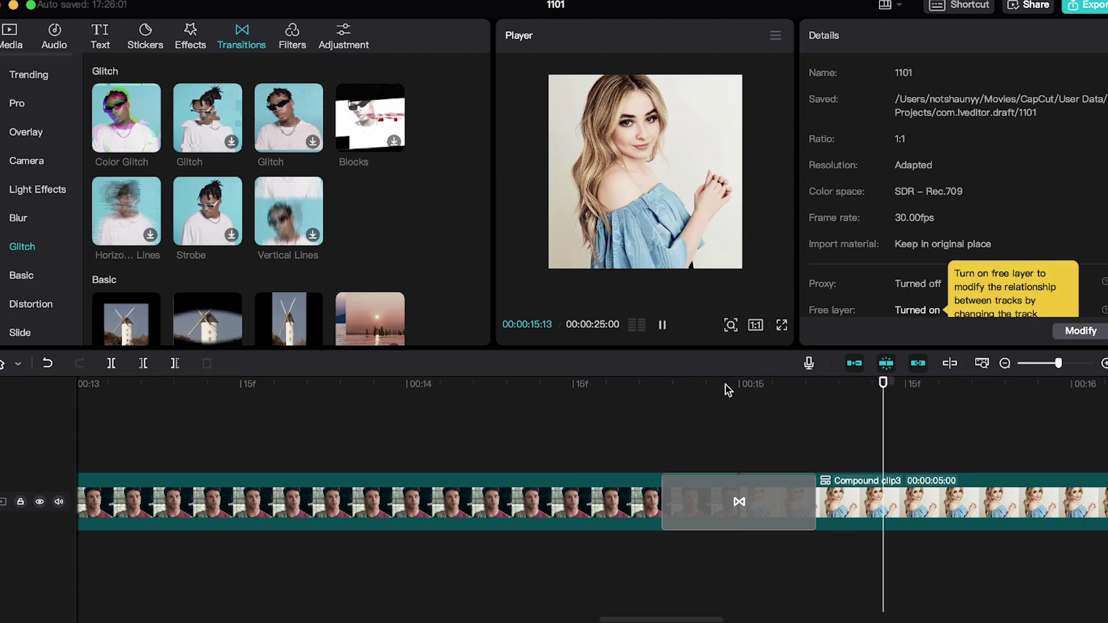
click(580, 384)
click(559, 383)
key(space)
key(super+z)
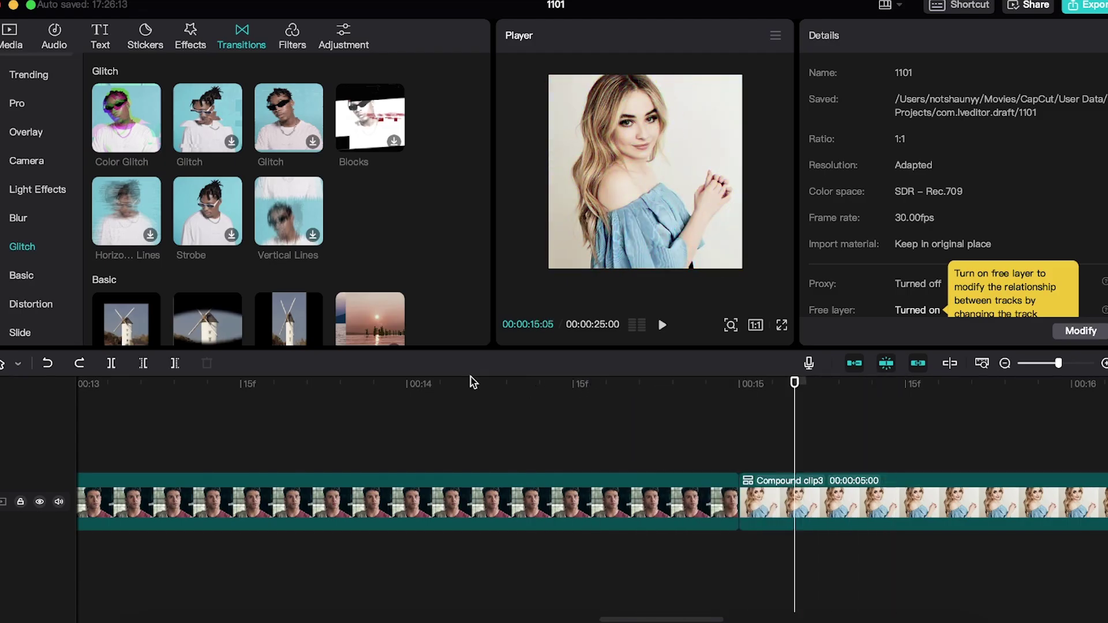
Step: Browse the Glitch, Basic, Slide and Mask transitions and select Compound clip1 at the start of the timeline
scroll(315, 174, up, 3)
scroll(315, 174, down, 5)
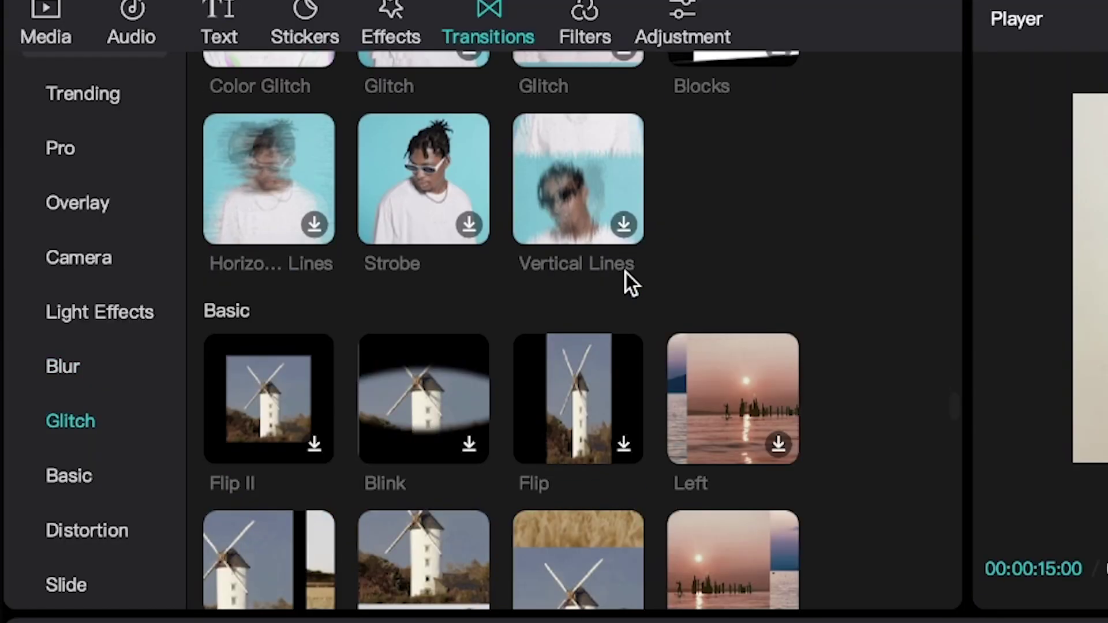
scroll(321, 190, down, 1)
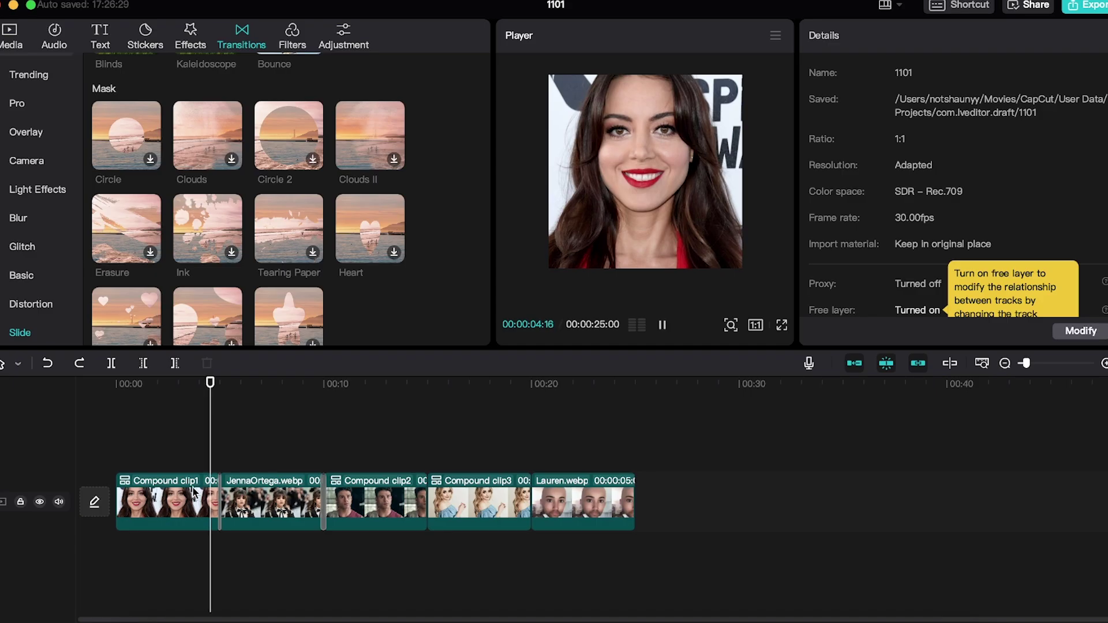
click(190, 497)
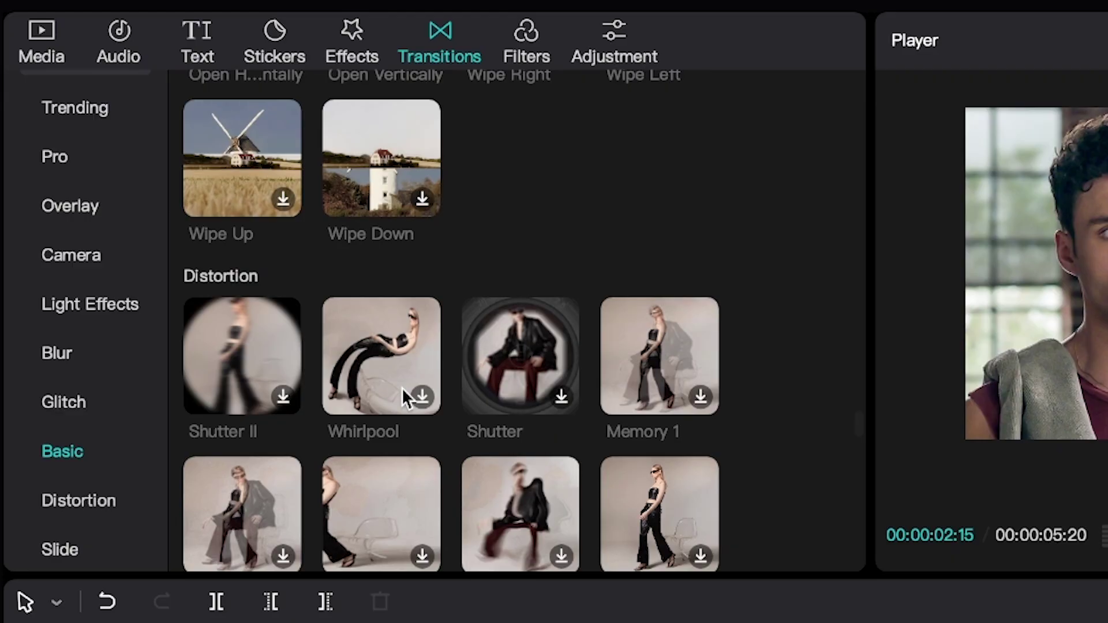
Step: Add the Inhale transition between Compound clip2 and Compound clip3 and shorten its duration after playing it back
scroll(402, 388, up, 5)
scroll(402, 388, up, 15)
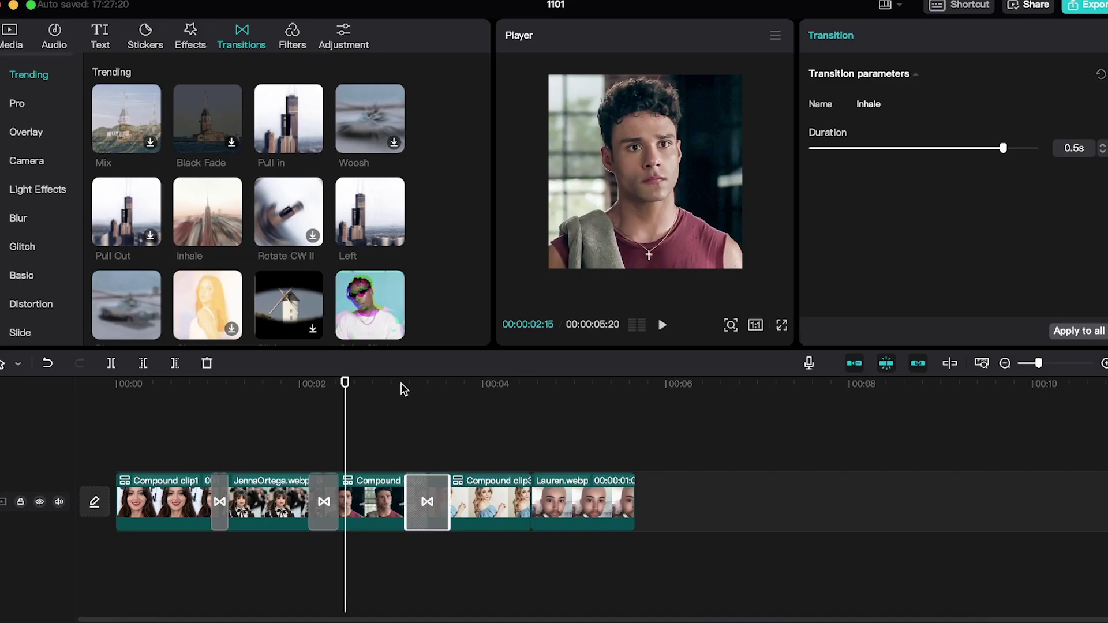
click(411, 385)
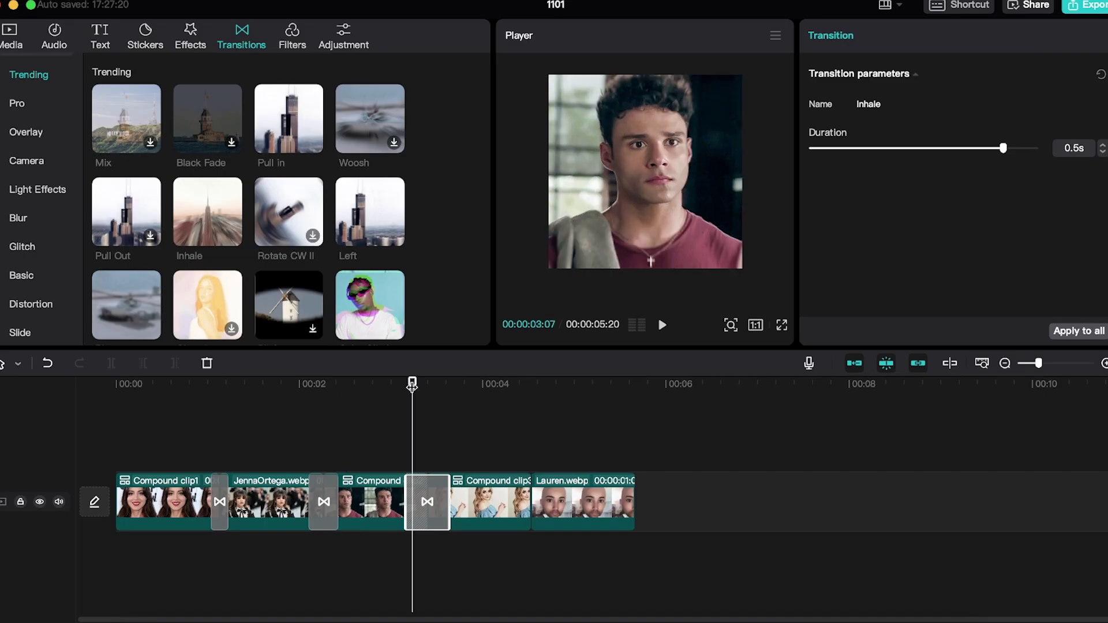
click(450, 446)
click(399, 381)
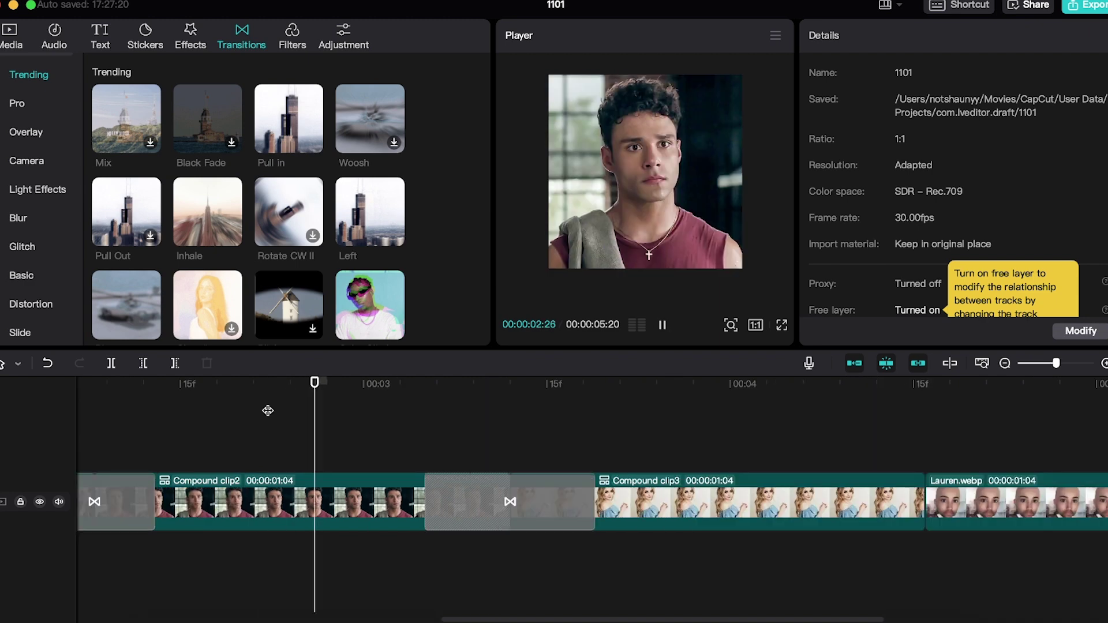
key(space)
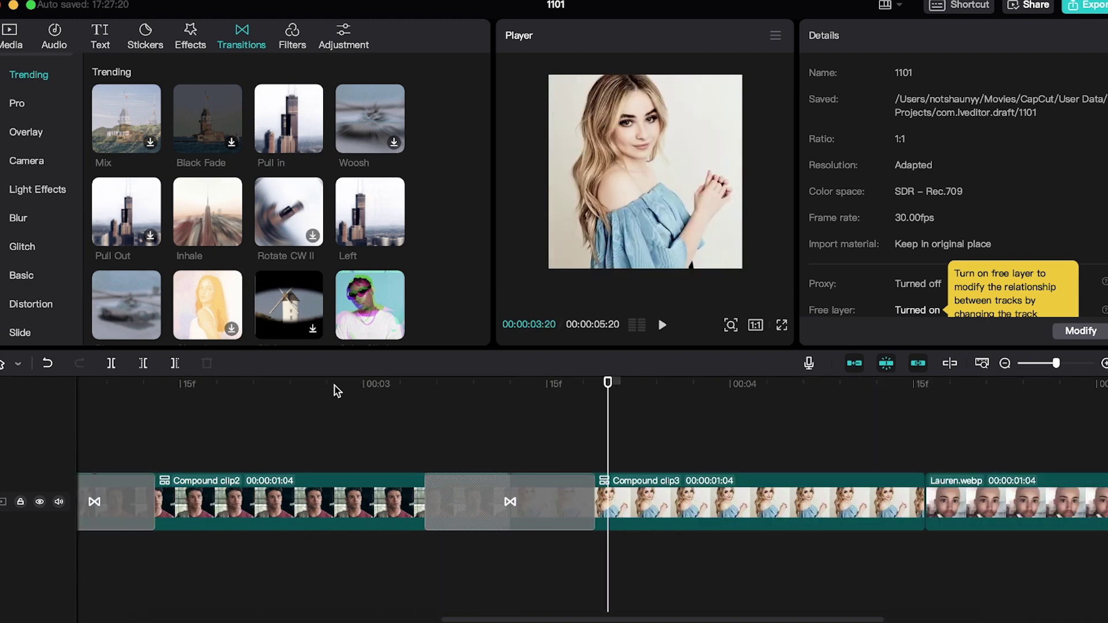
click(532, 504)
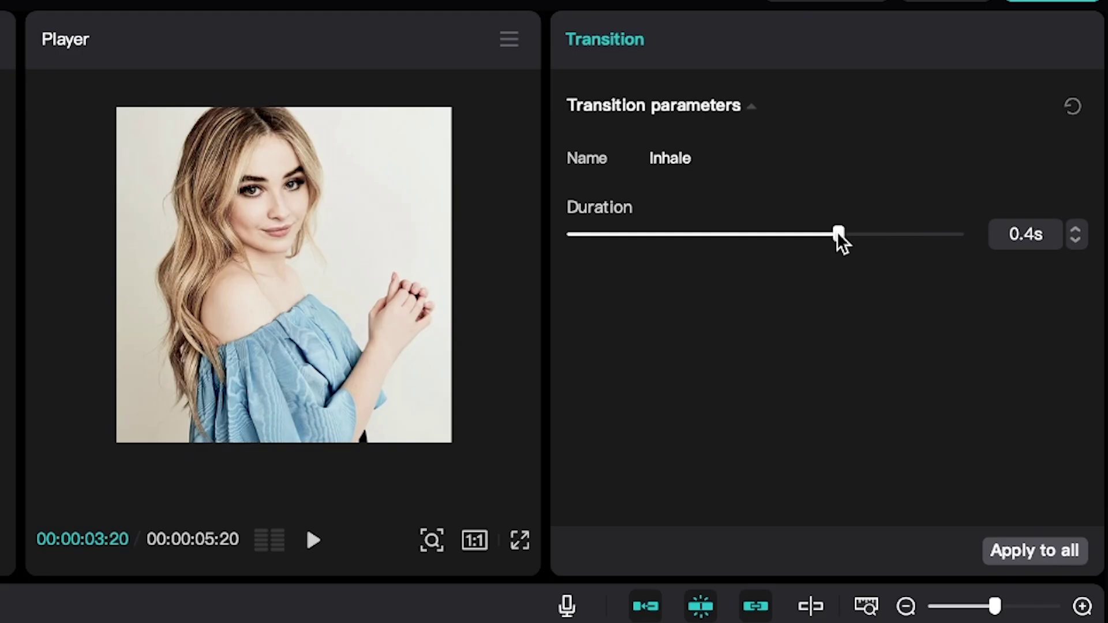
drag(751, 235, 733, 235)
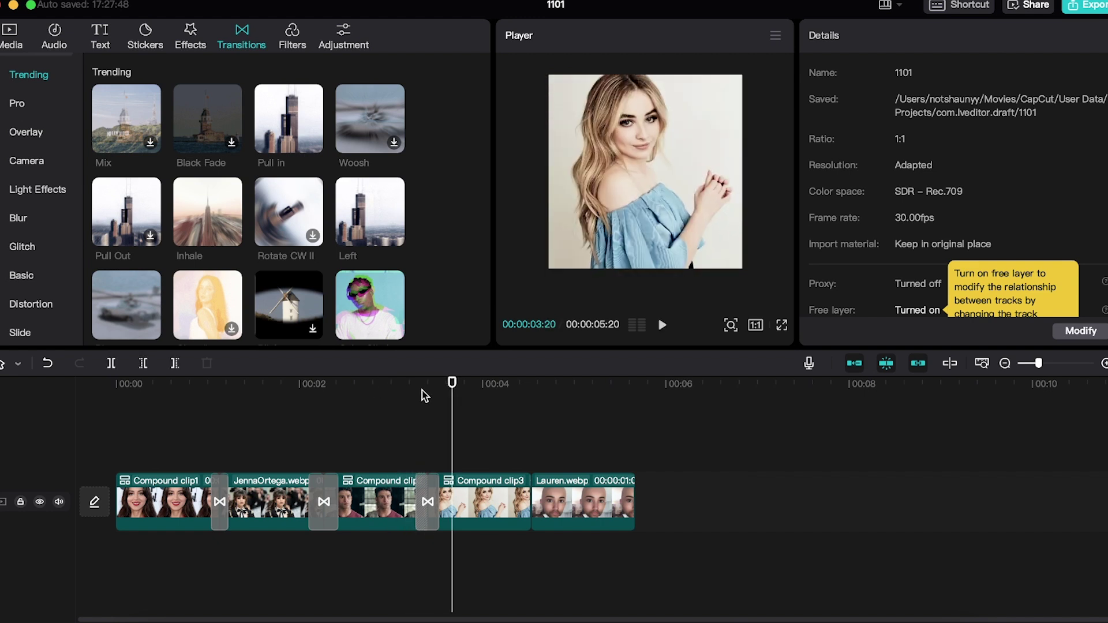
Step: Add the Zoom Lens video effect above Compound clip3 and trim it to end with that clip
click(192, 47)
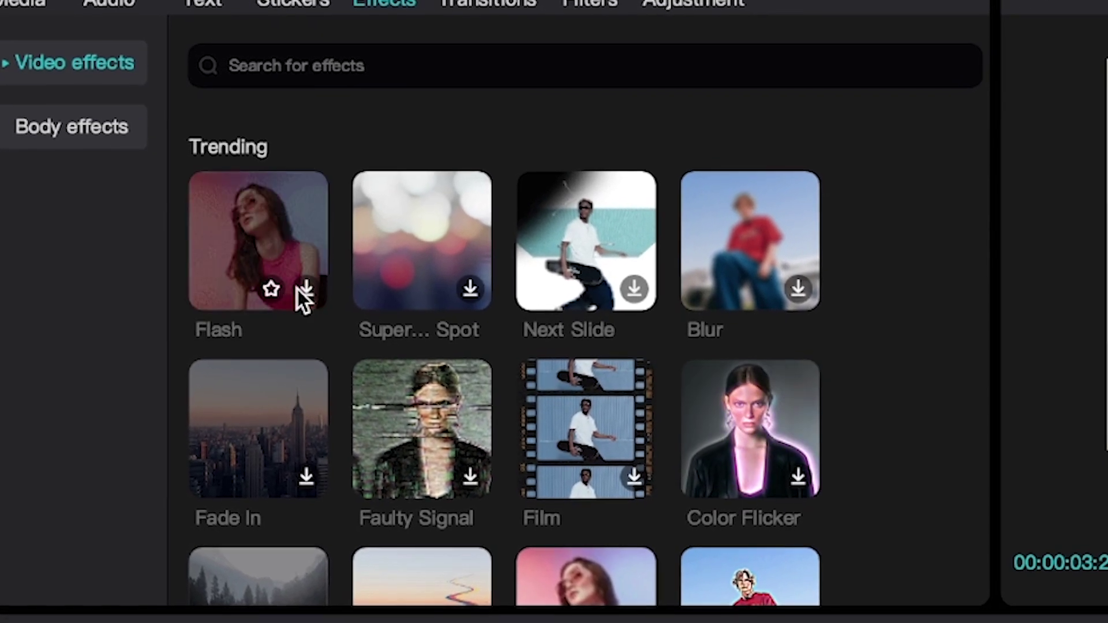
scroll(304, 434, down, 8)
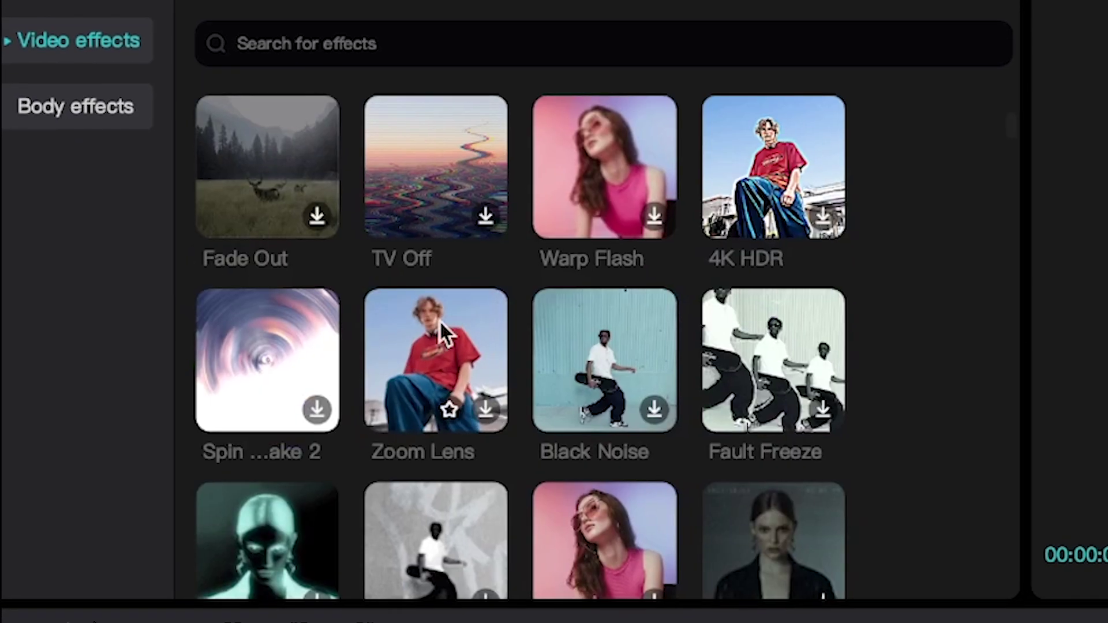
drag(421, 321, 399, 426)
drag(741, 423, 528, 420)
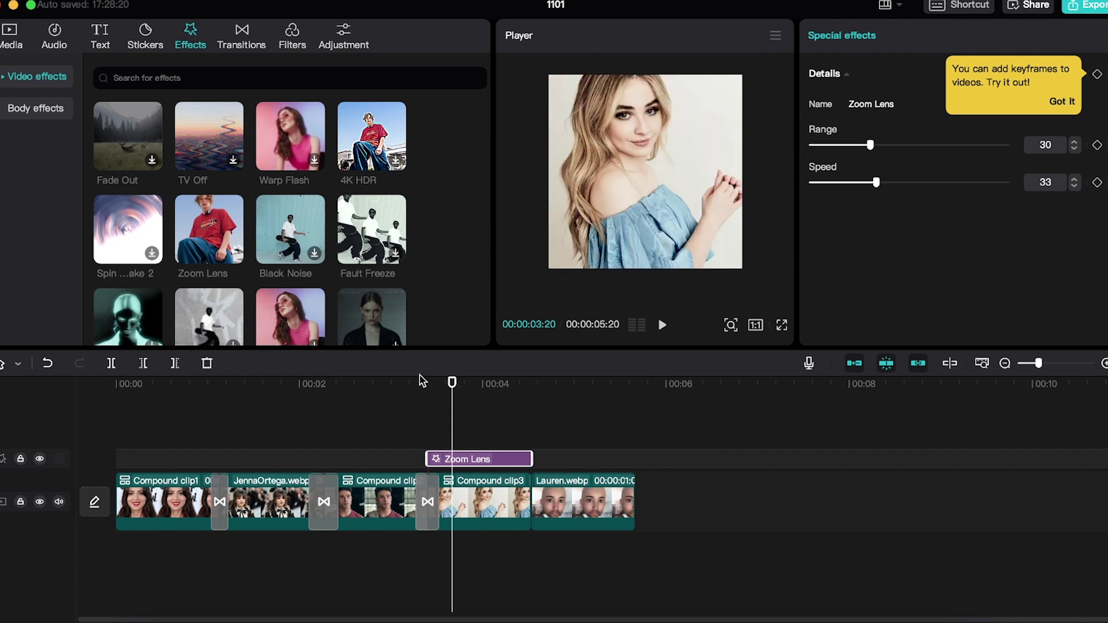
Step: Add a second Zoom Lens effect spanning the last photo clip and play both effects back
drag(420, 378, 446, 445)
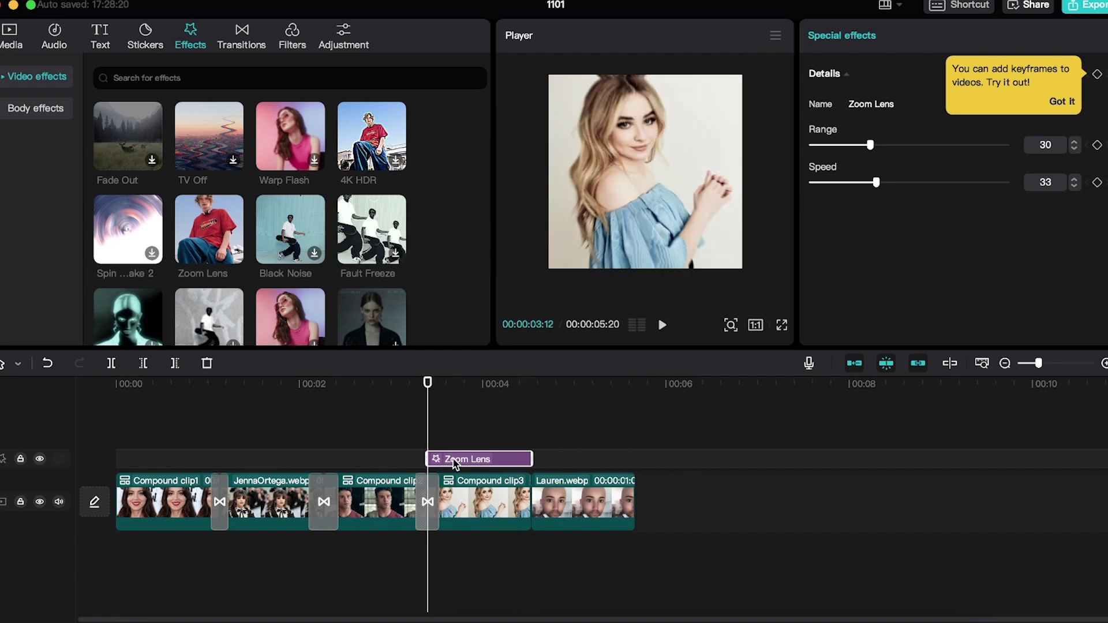
key(space)
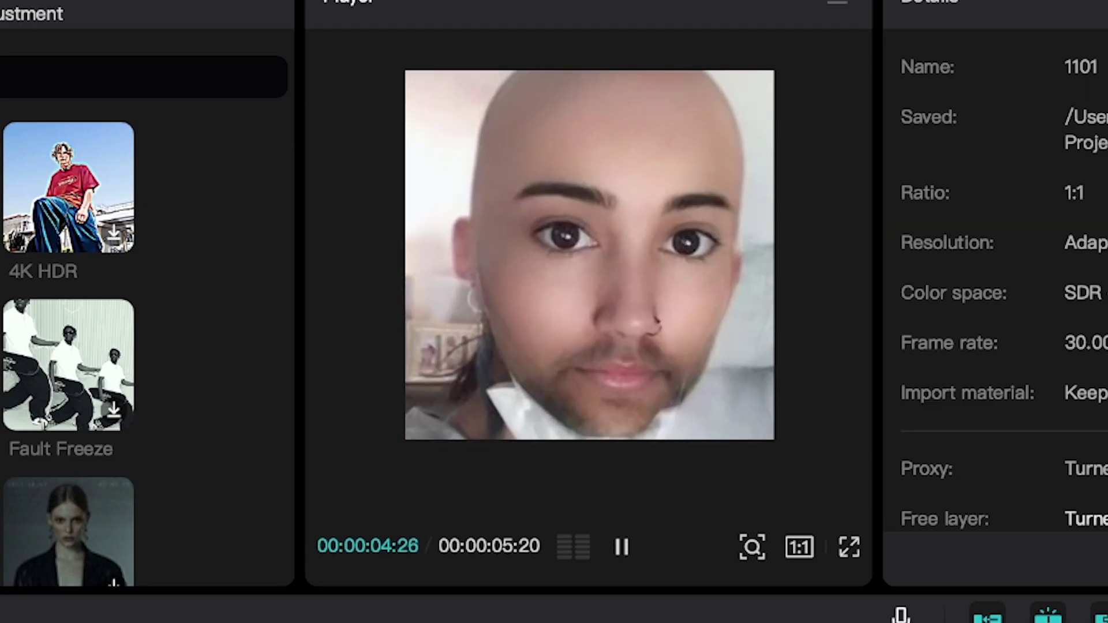
key(space)
drag(595, 384, 532, 384)
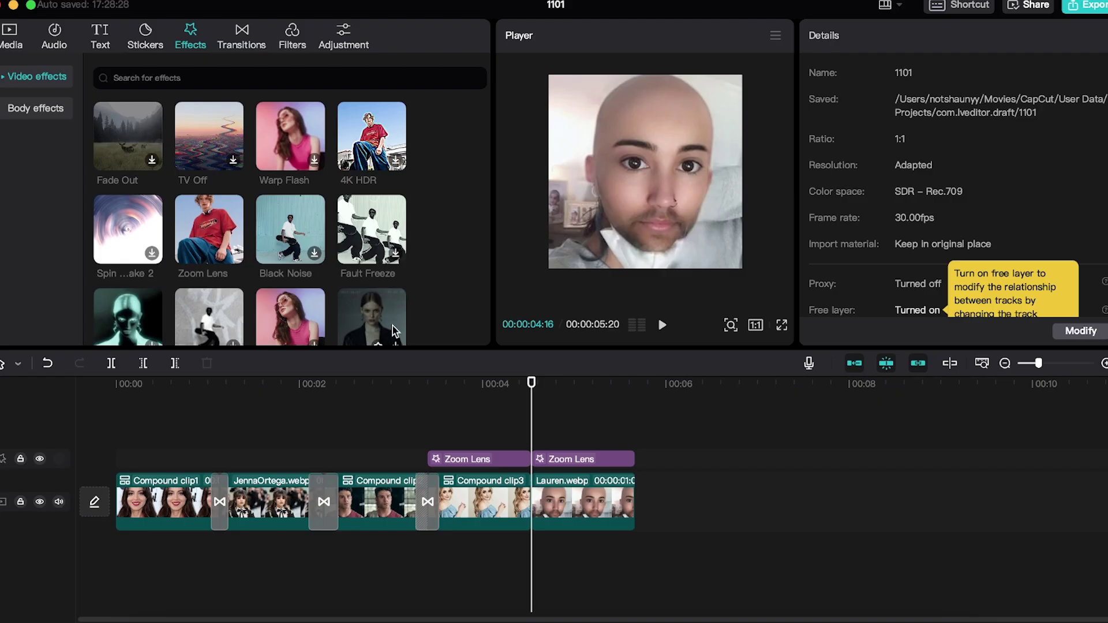
Step: Search the video effects for "vertical"
scroll(331, 233, down, 2)
scroll(332, 233, up, 5)
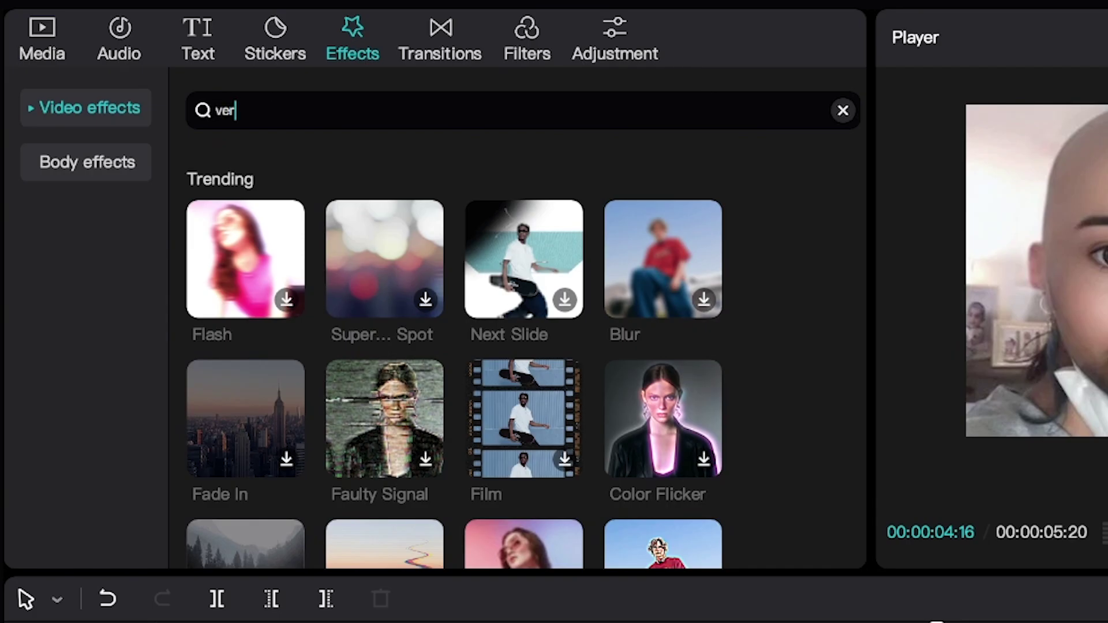
text(tical)
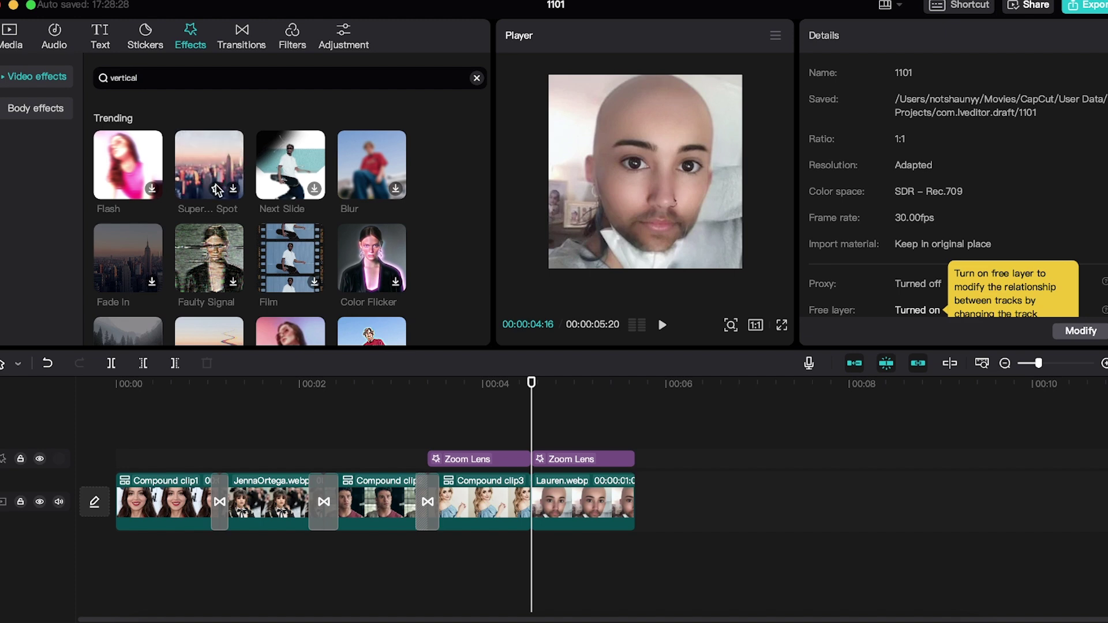
scroll(217, 190, down, 1)
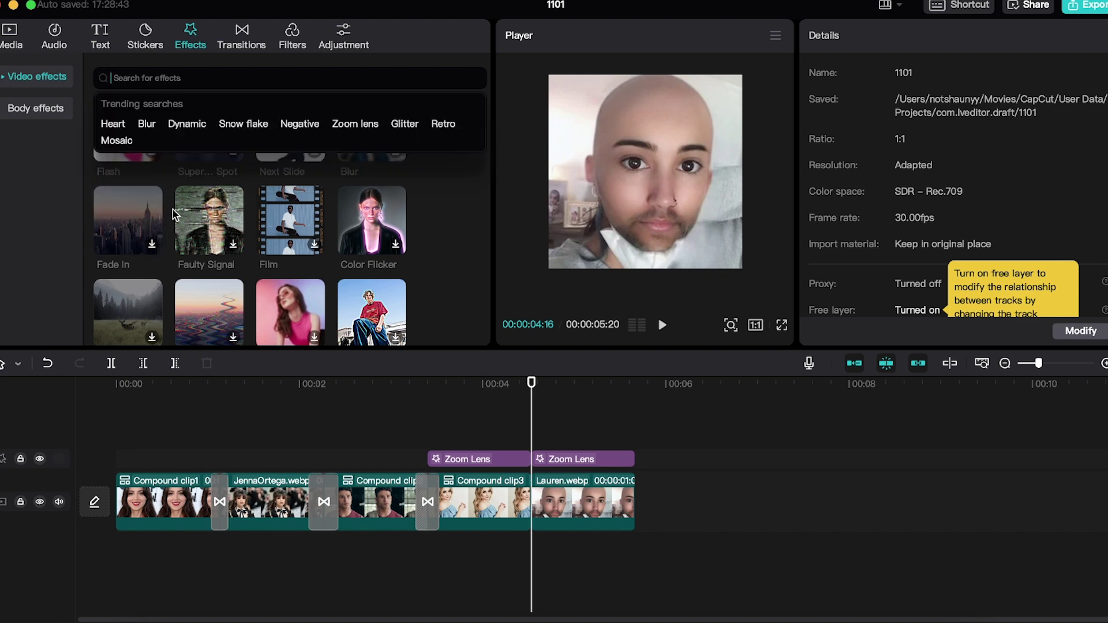
Step: Search for Blur effects and place a Vertical Blur of about 5 frames above the start of the last clip
click(148, 123)
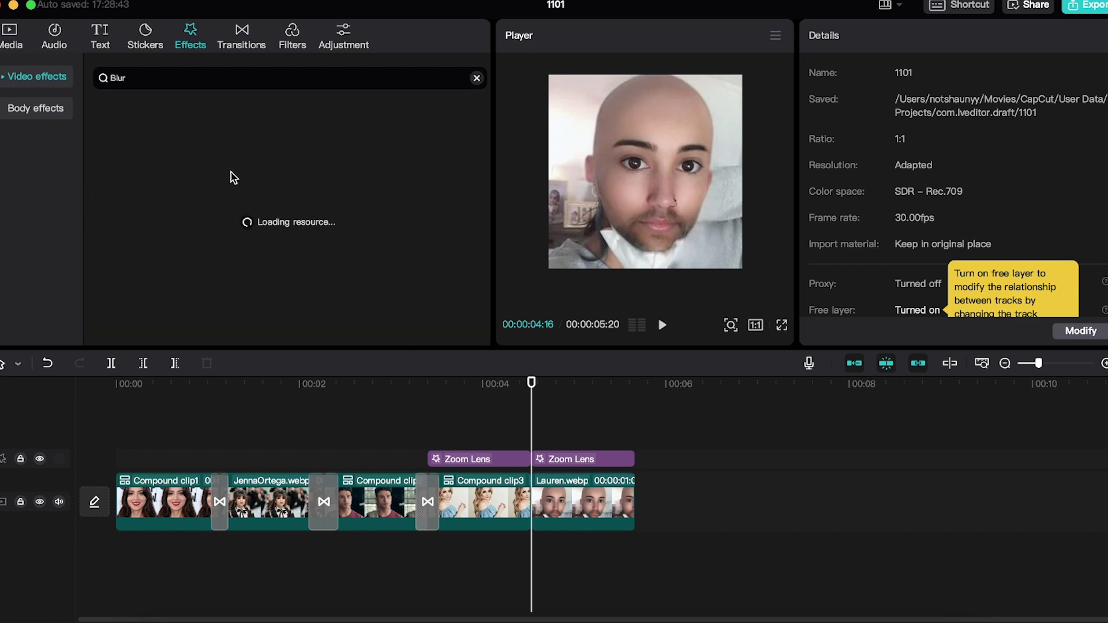
scroll(456, 327, down, 2)
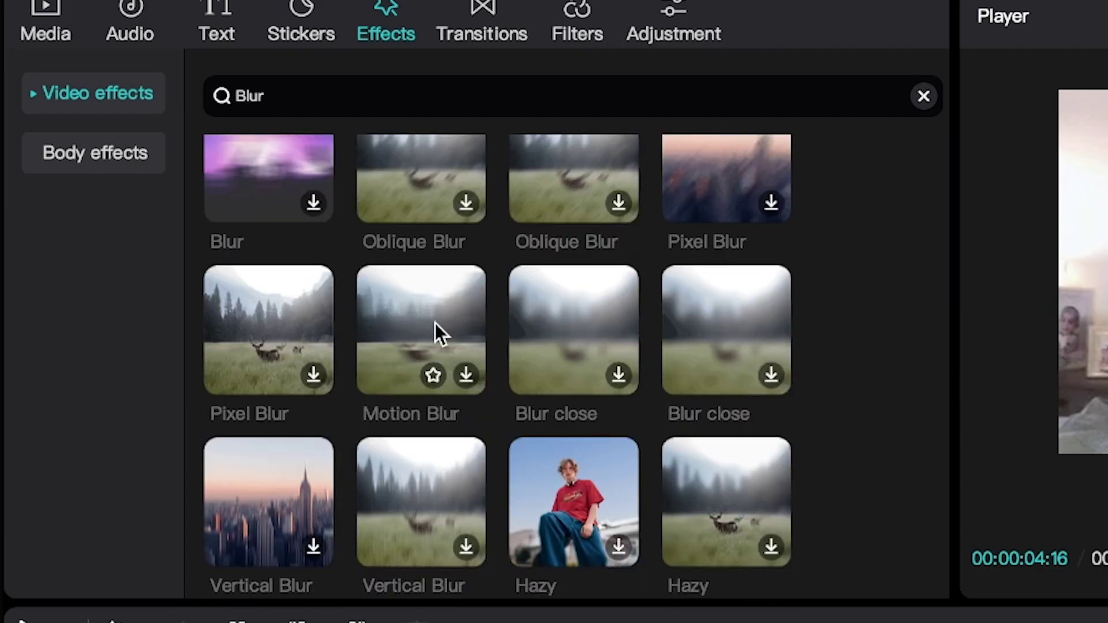
drag(400, 492, 976, 622)
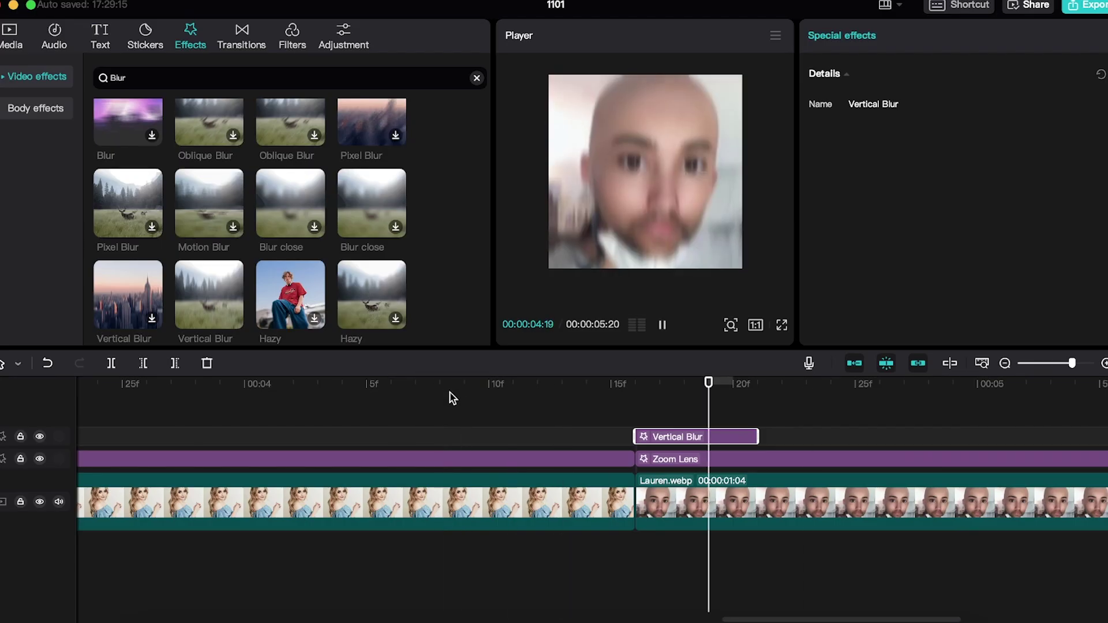
Step: Play back the Vertical Blur effect at the start of the last clip
key(space)
click(684, 388)
click(823, 441)
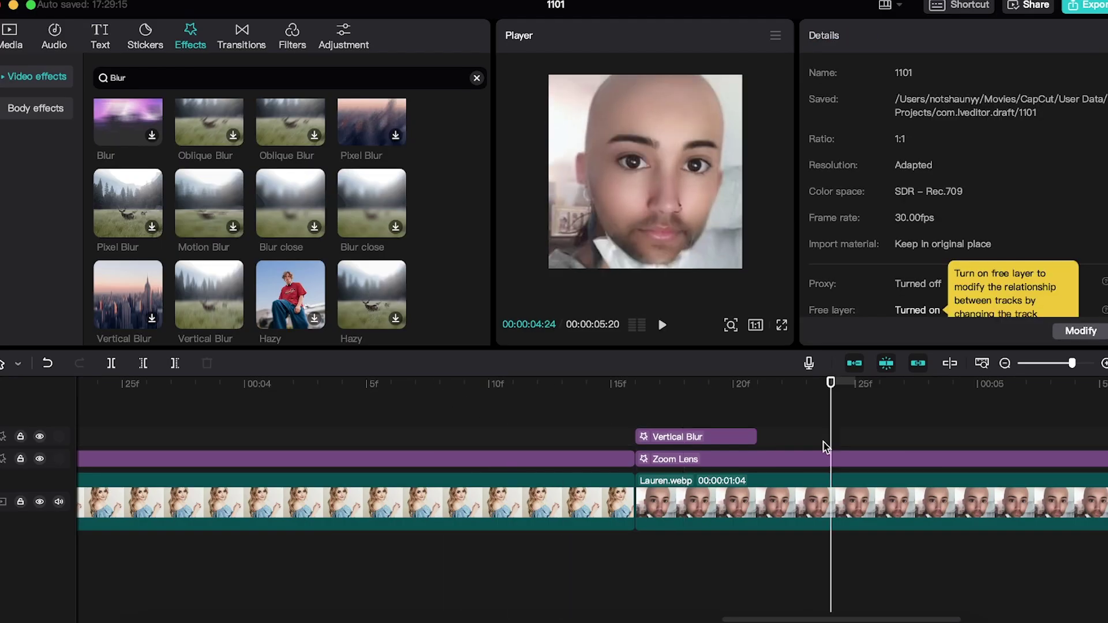
click(730, 441)
drag(725, 387, 632, 398)
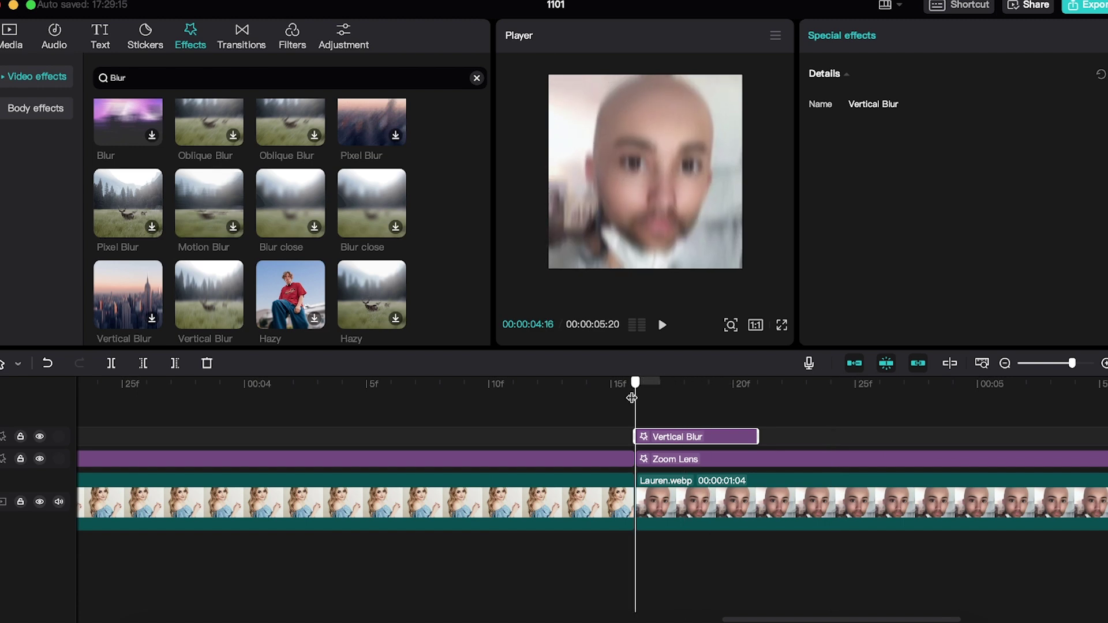
key(space)
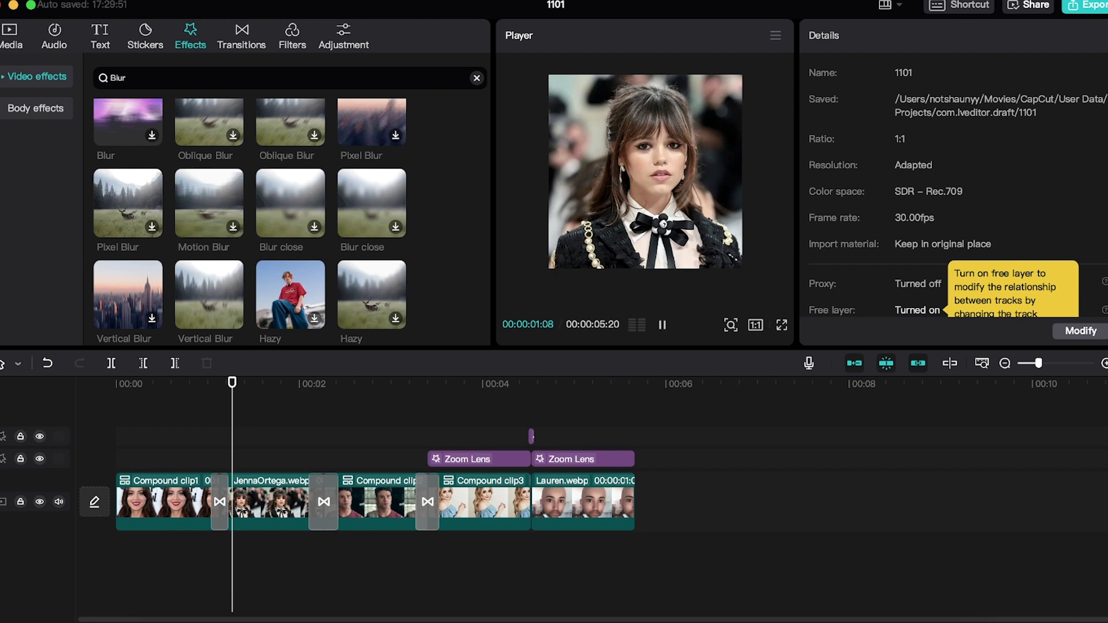
Step: Add a "Subscribe" text at the start of the timeline and trim it to about 0.6 seconds
click(122, 382)
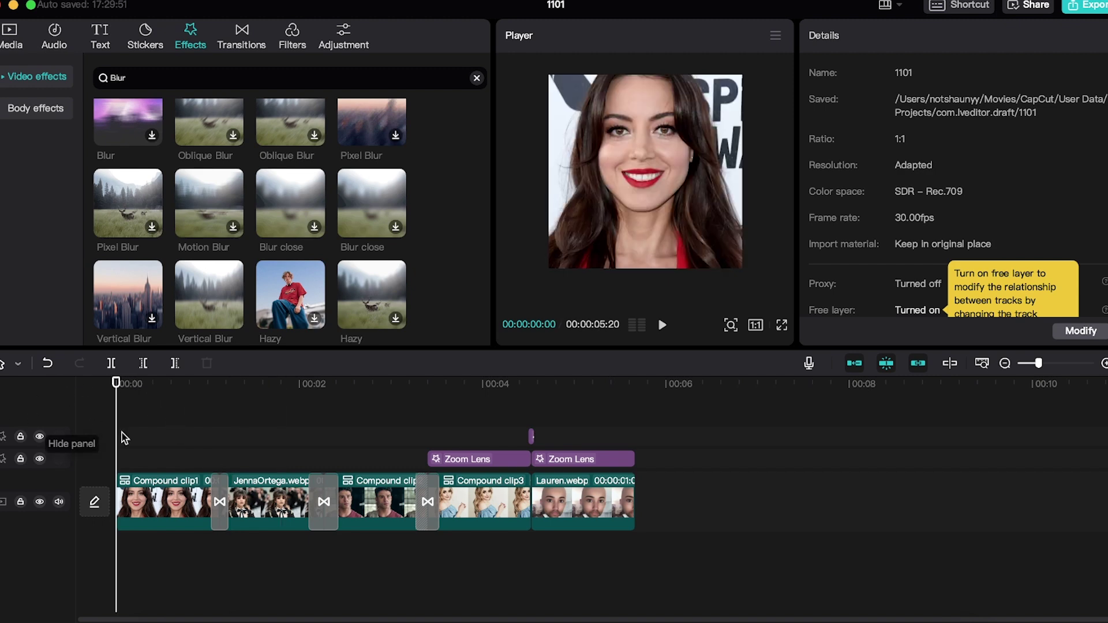
click(171, 507)
click(52, 79)
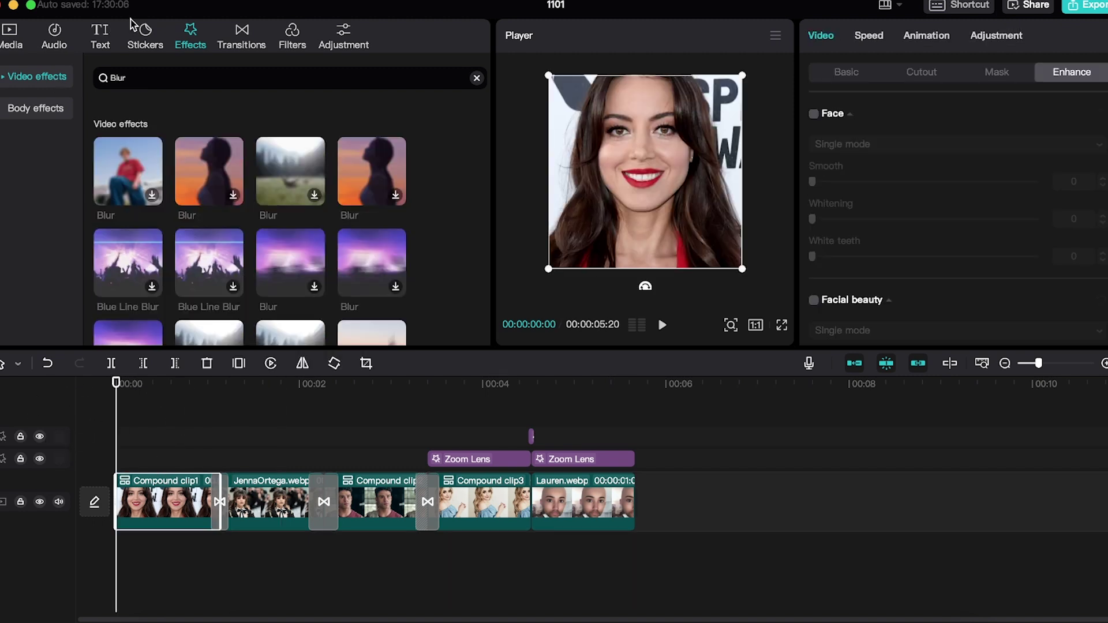
click(99, 35)
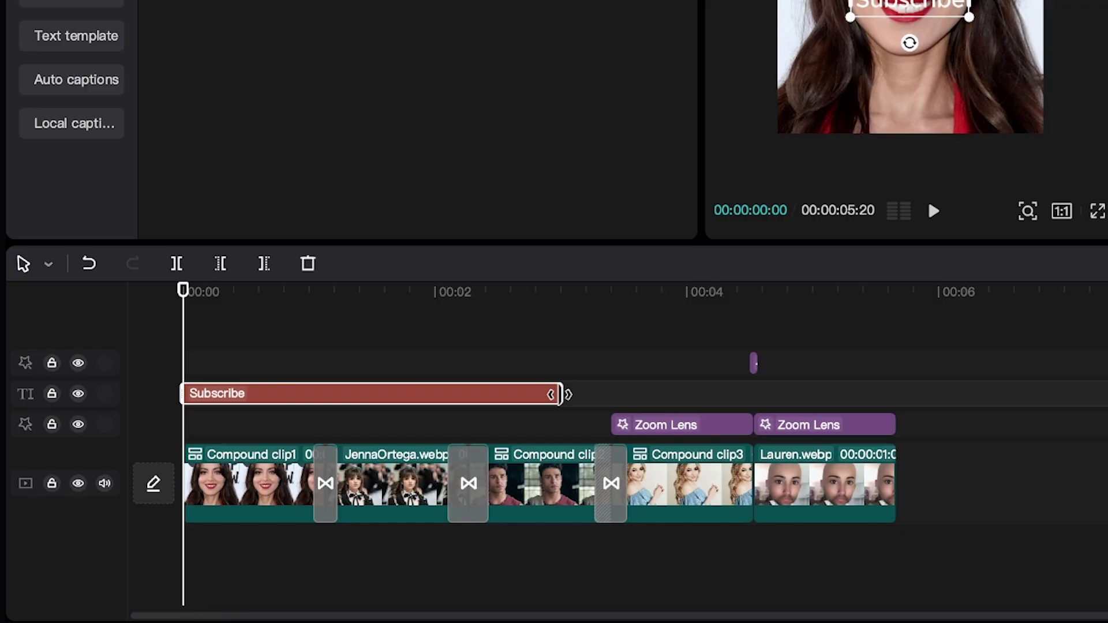
drag(564, 392, 261, 398)
Step: Preview the white glow text effect and play back the opening with the Subscribe text
click(65, 294)
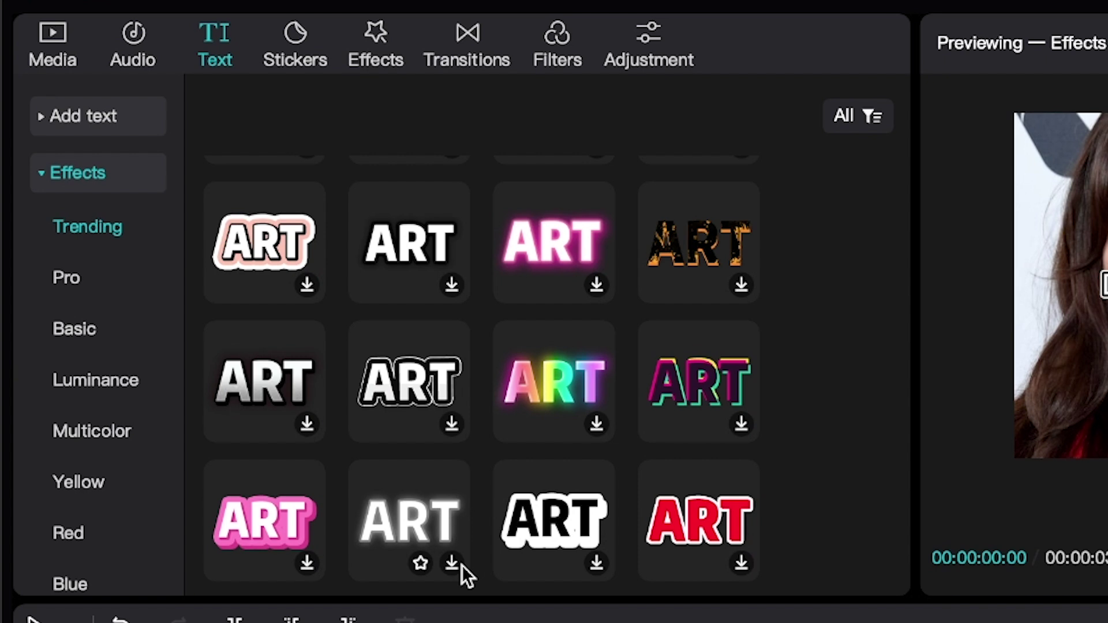
click(462, 566)
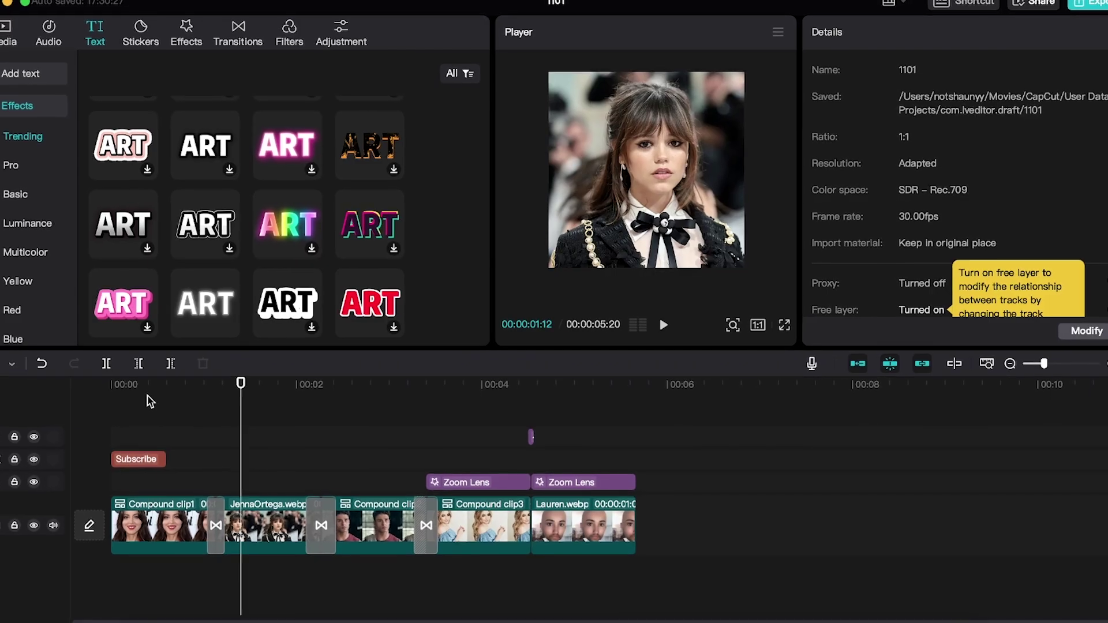
click(148, 395)
click(151, 464)
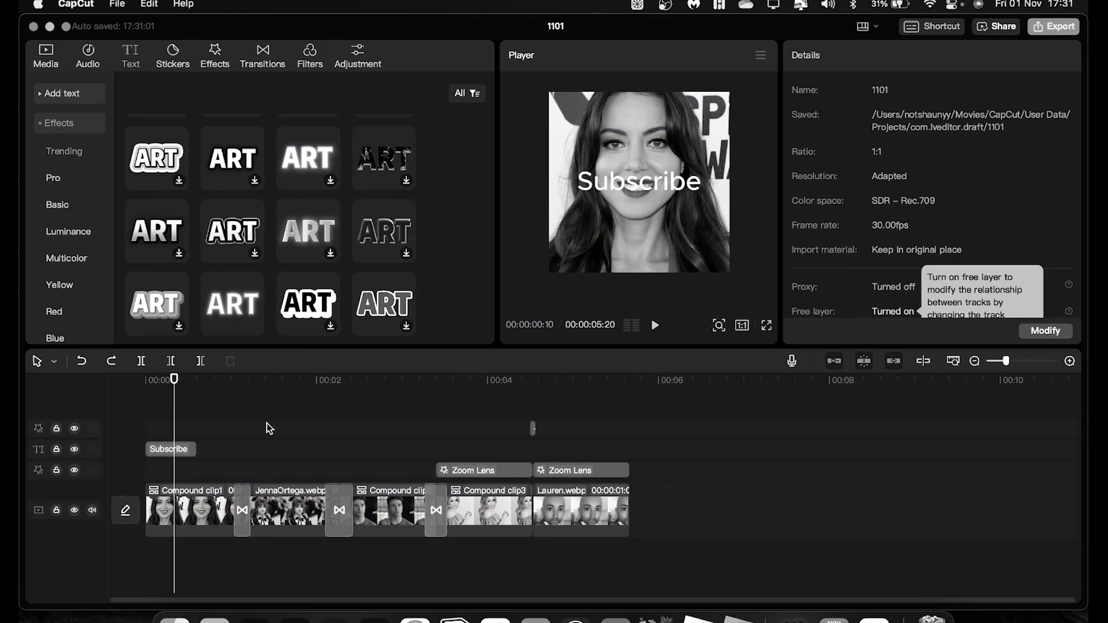
click(263, 423)
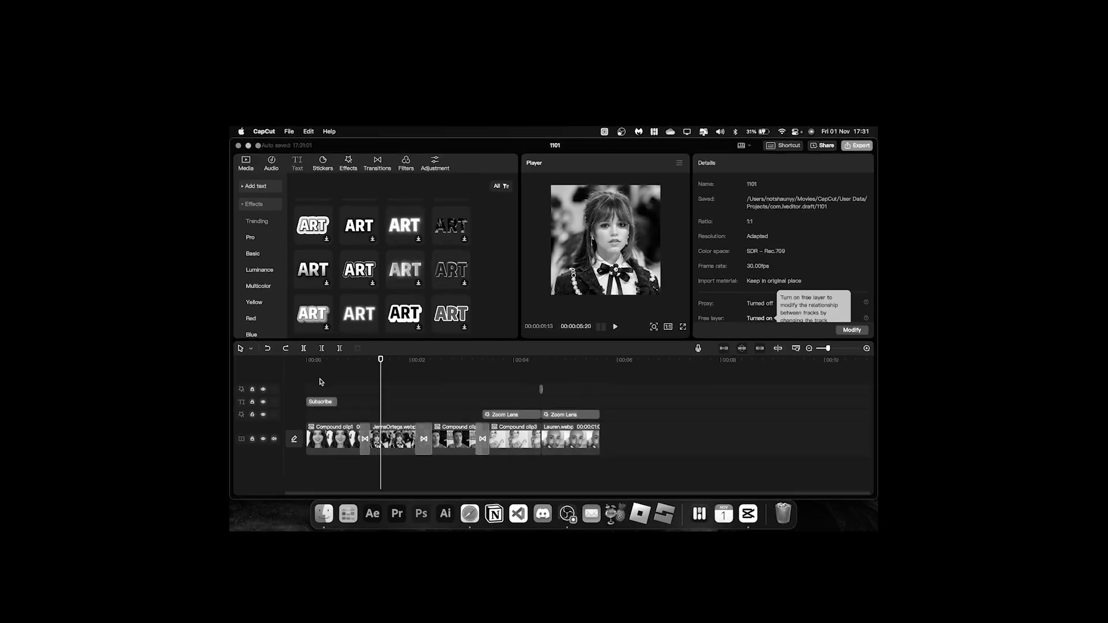
Step: Add the Oppenheimer filter at the start of the timeline and extend it over all the clips
click(404, 162)
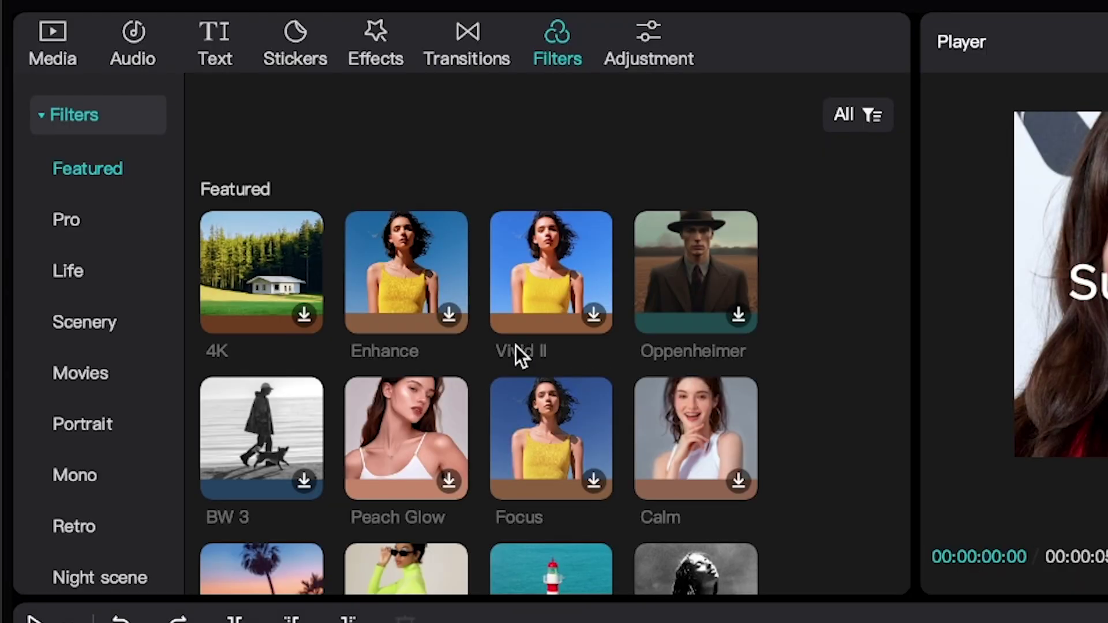
click(699, 277)
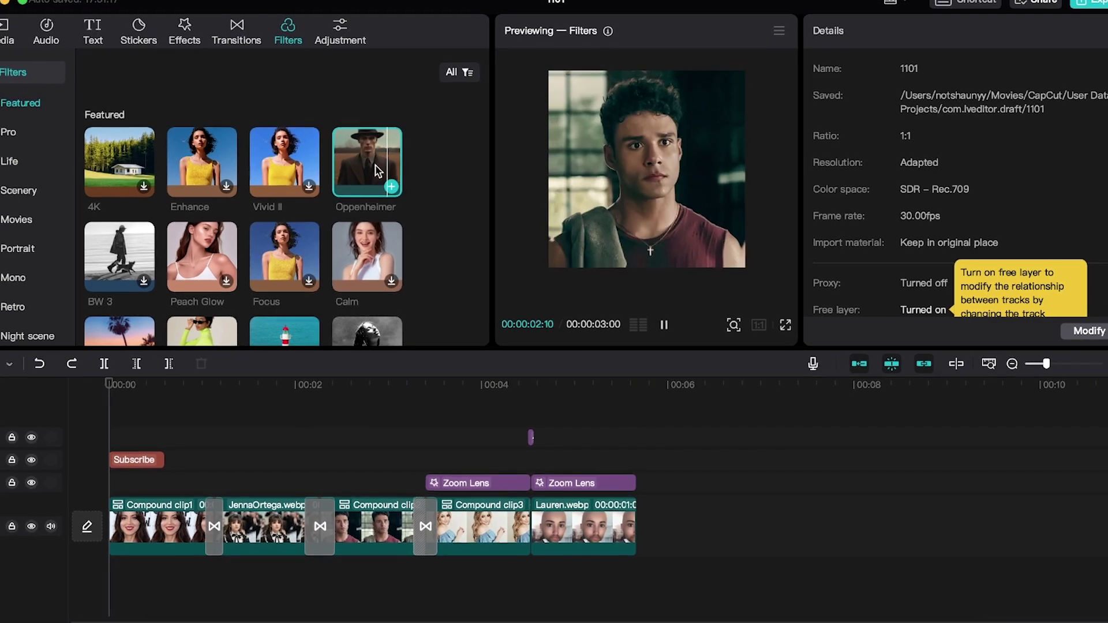
drag(363, 159, 90, 444)
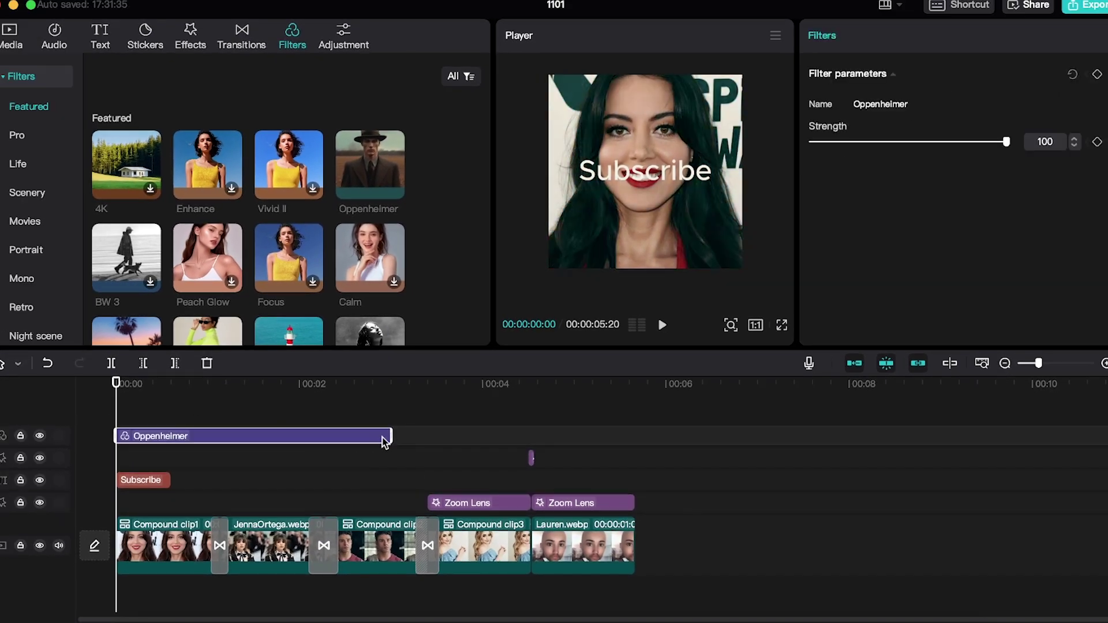
drag(392, 434, 634, 435)
Step: Play back the opening clips with the Oppenheimer filter and return the playhead to the start
key(space)
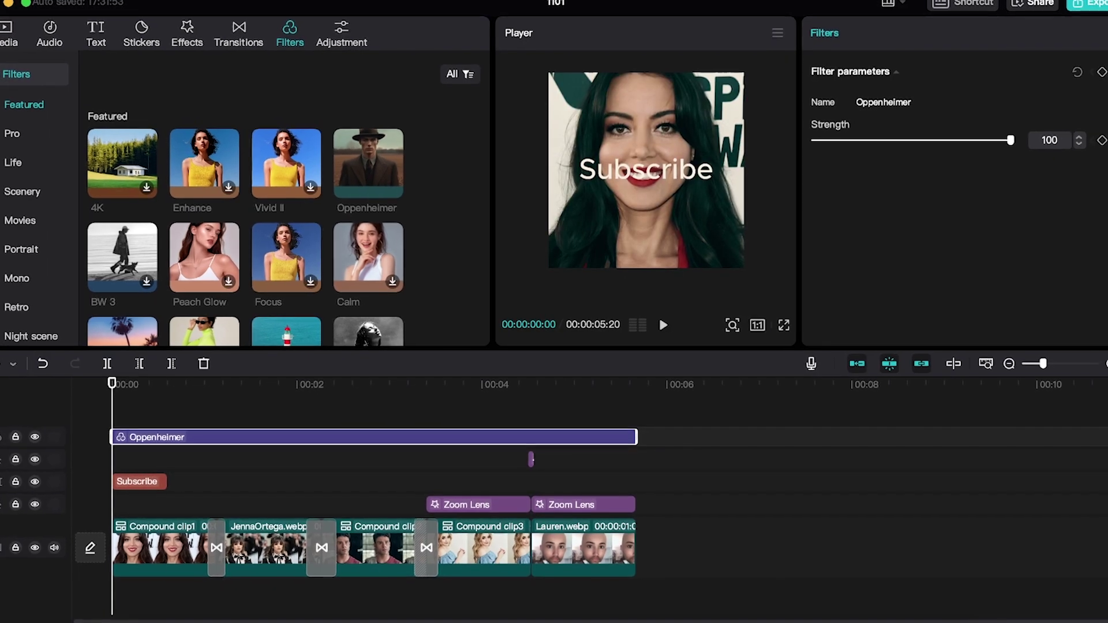
key(space)
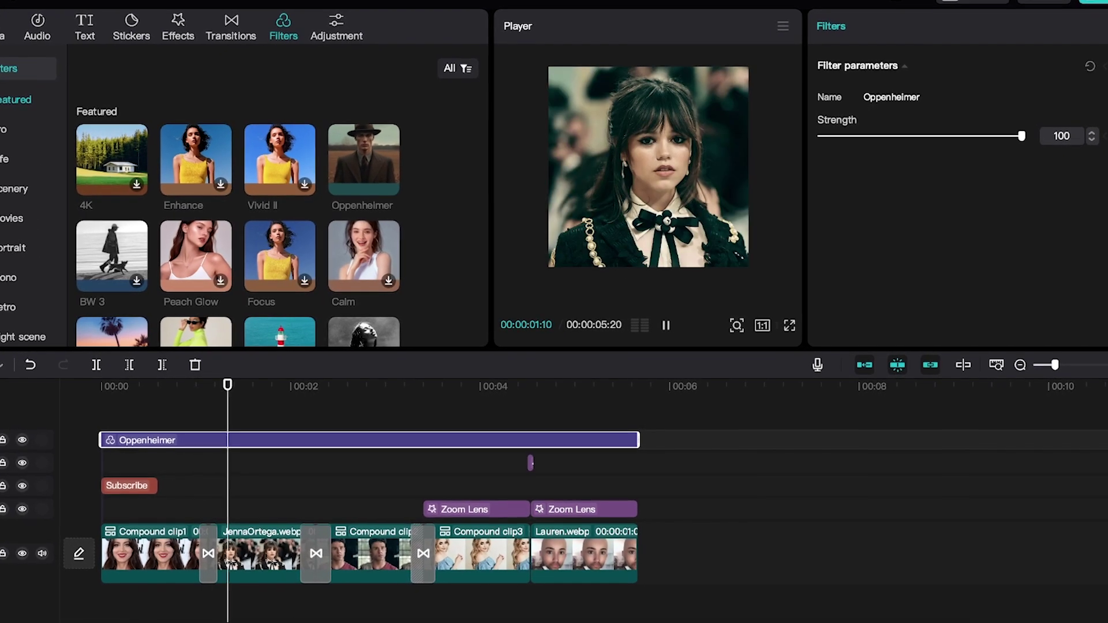
key(space)
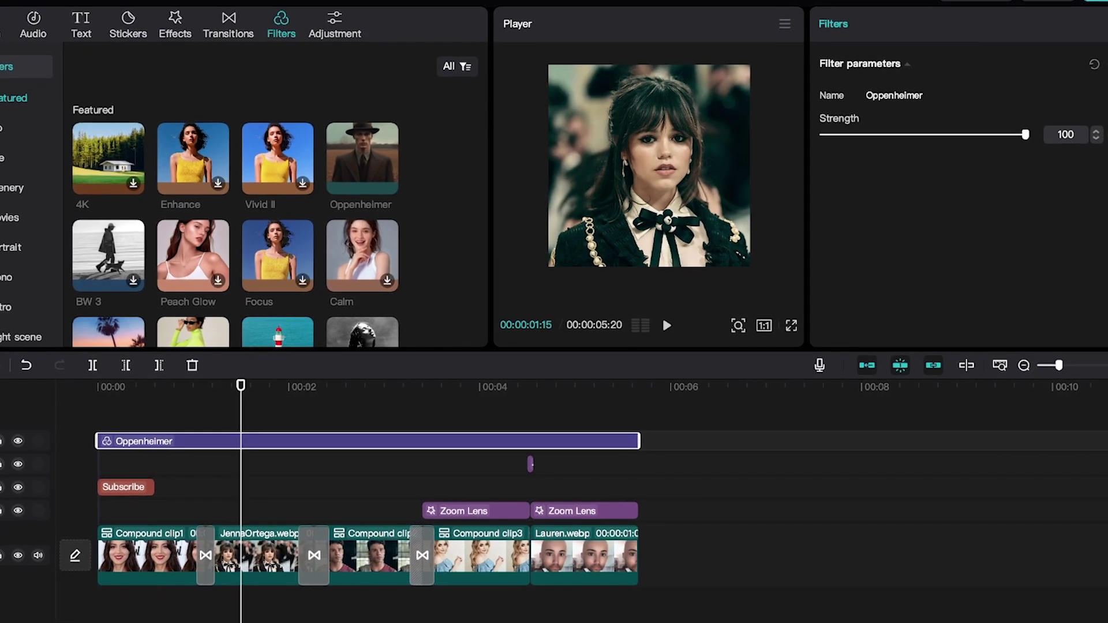
click(101, 388)
Step: Look through the transitions for a fade-in for Compound clip1 and preview Black Fade
click(185, 555)
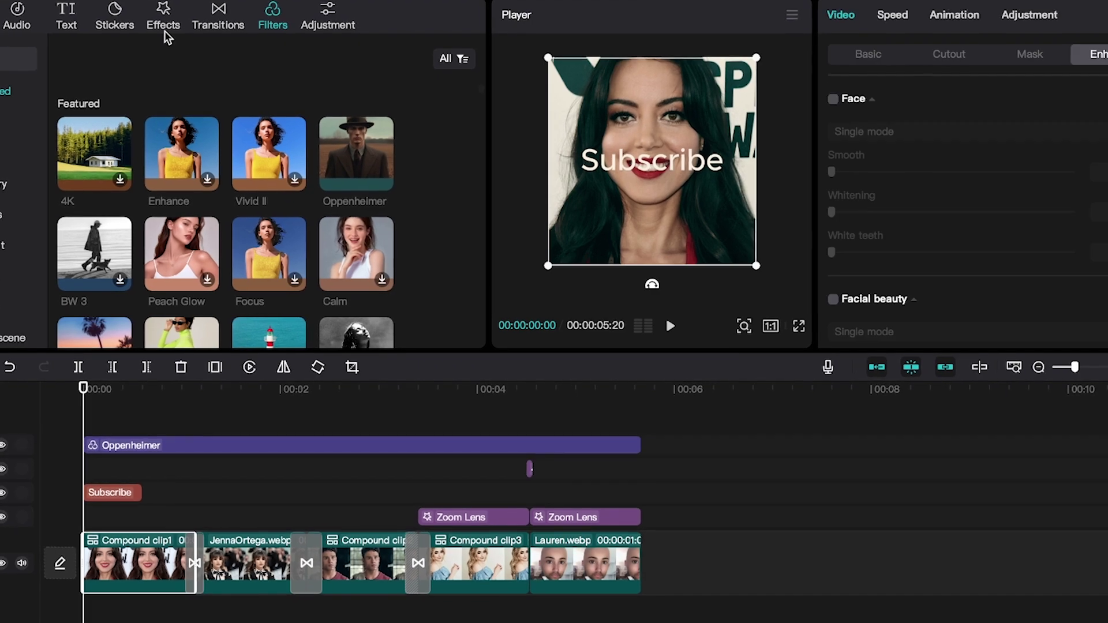
click(220, 18)
scroll(197, 173, down, 10)
scroll(421, 297, up, 10)
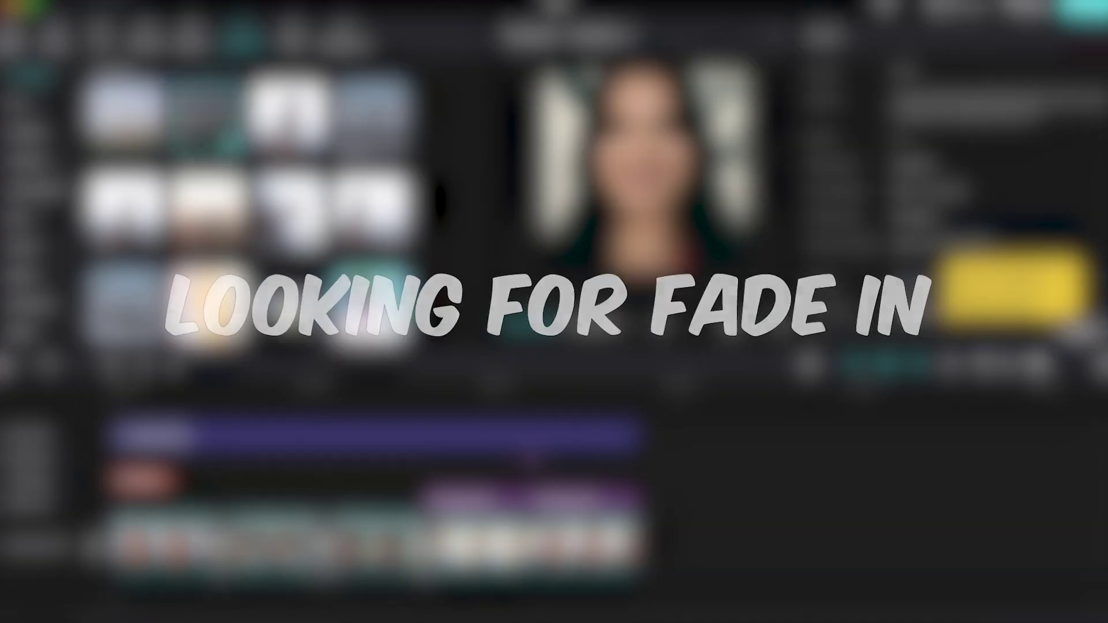
drag(116, 551, 216, 560)
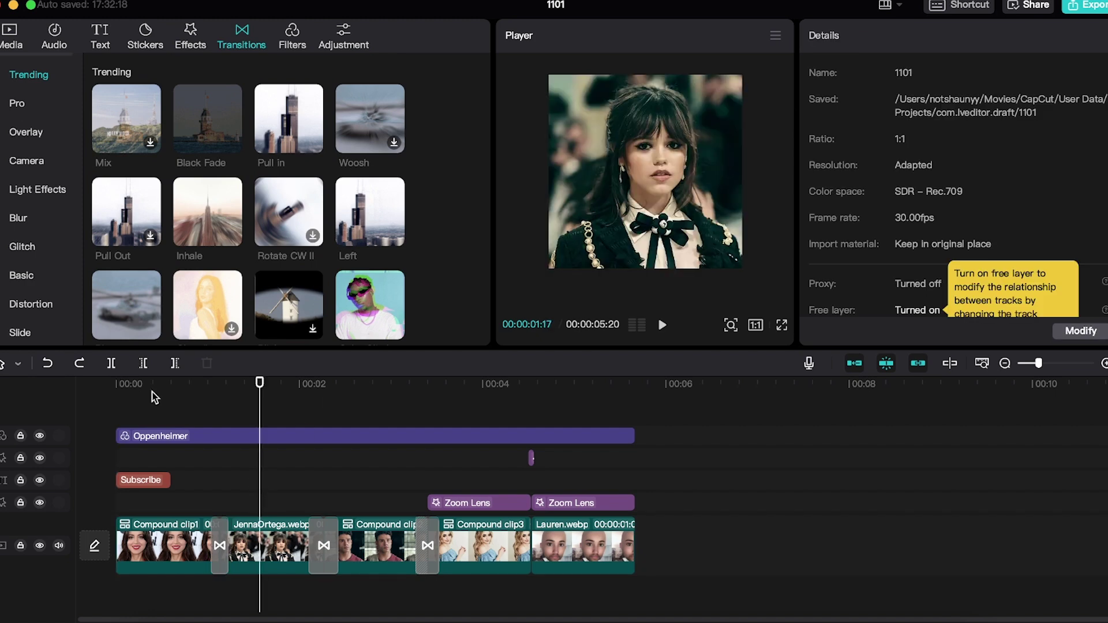
Step: Open the filter library and play the edited sequence from the beginning
click(293, 32)
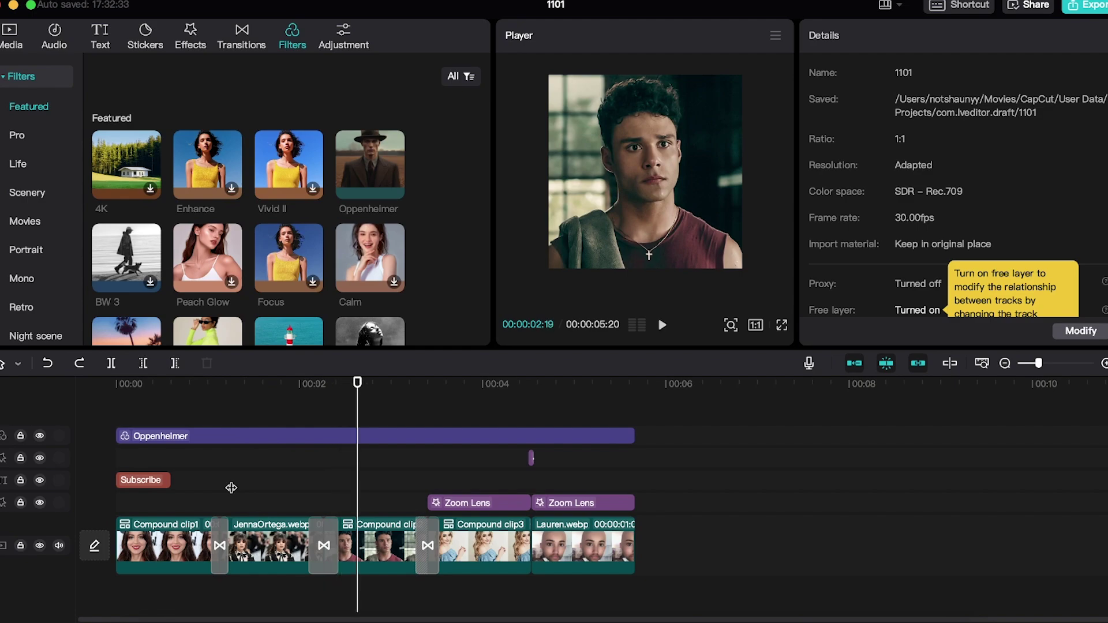
click(121, 382)
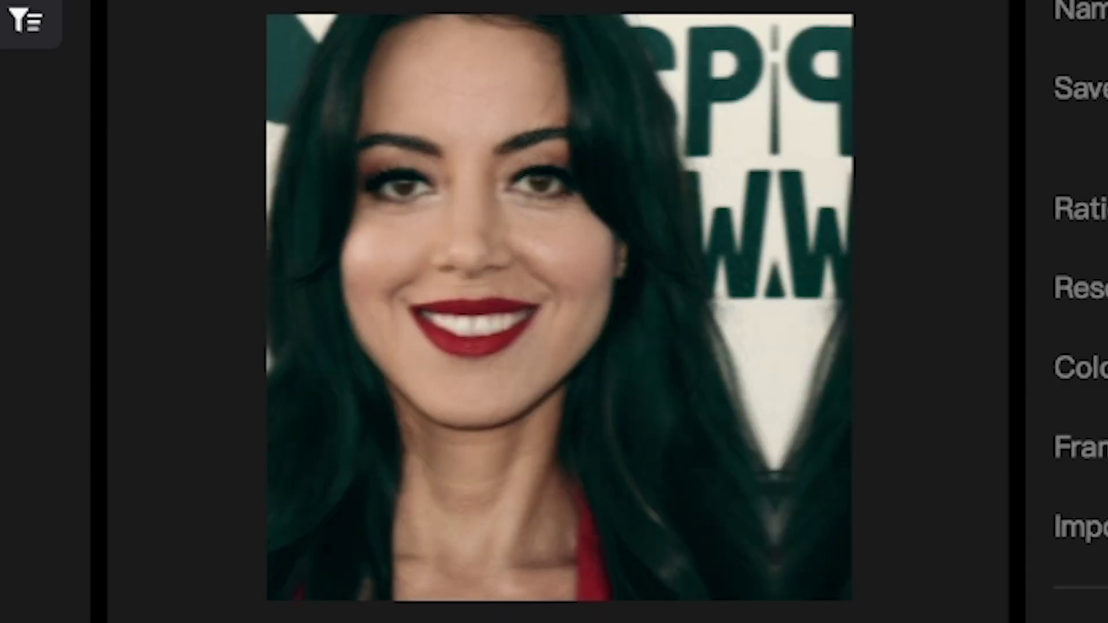